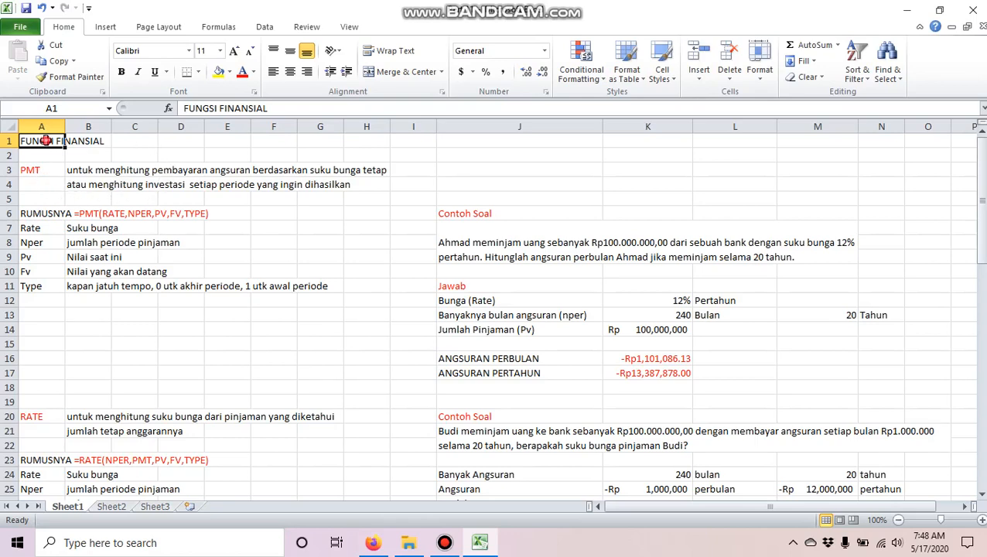
Review the PMT notes in A1:G11: its purpose, formula syntax, and the meanings of Rate, Nper, Pv, Fv and Type
left_click_drag(47, 140, 655, 375)
left_click(361, 257)
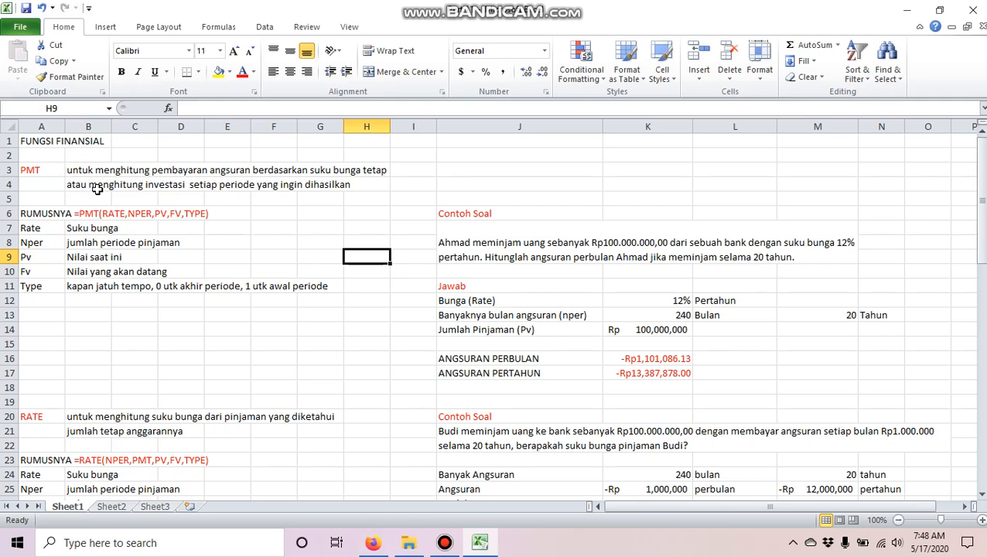
left_click(41, 169)
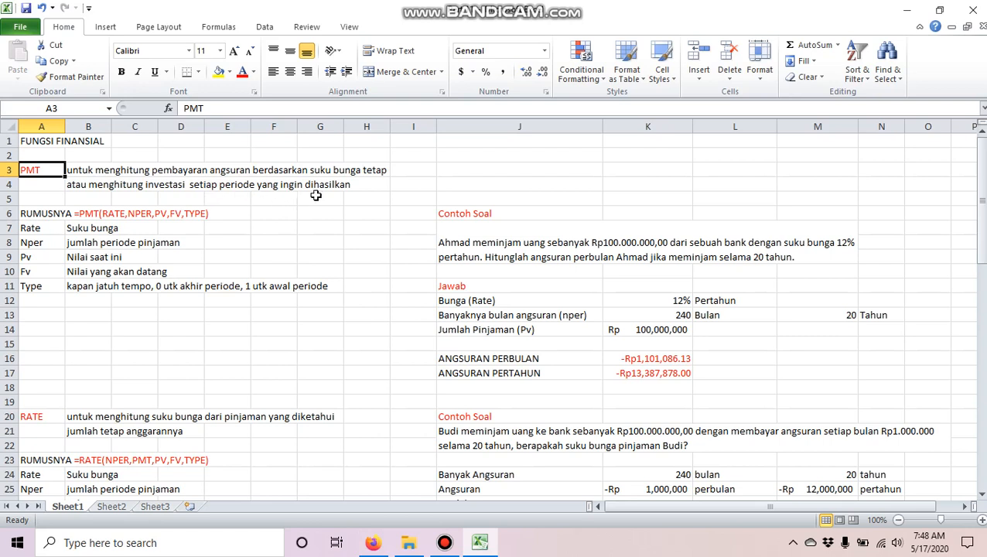
left_click(31, 212)
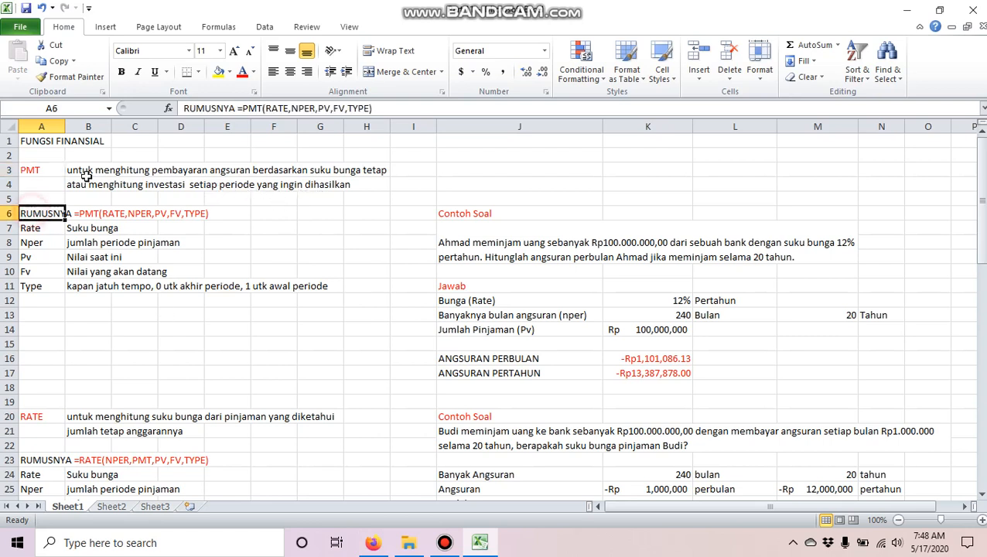
left_click_drag(239, 108, 376, 114)
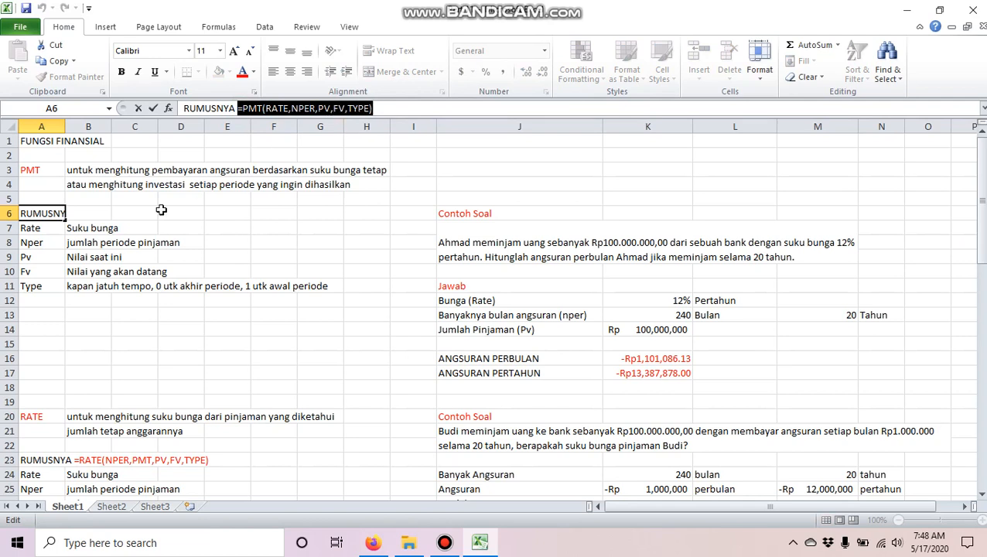
key("Return")
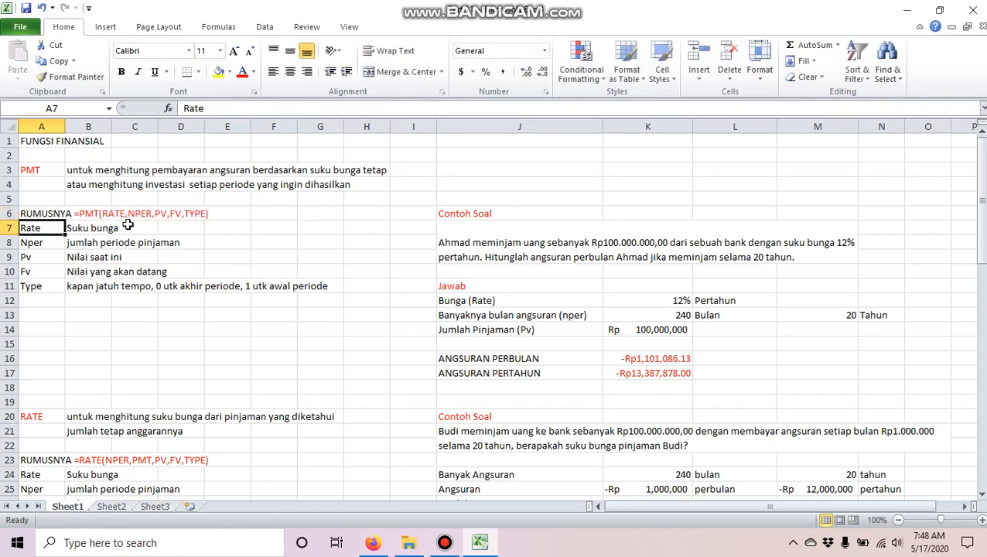
left_click_drag(52, 224, 325, 284)
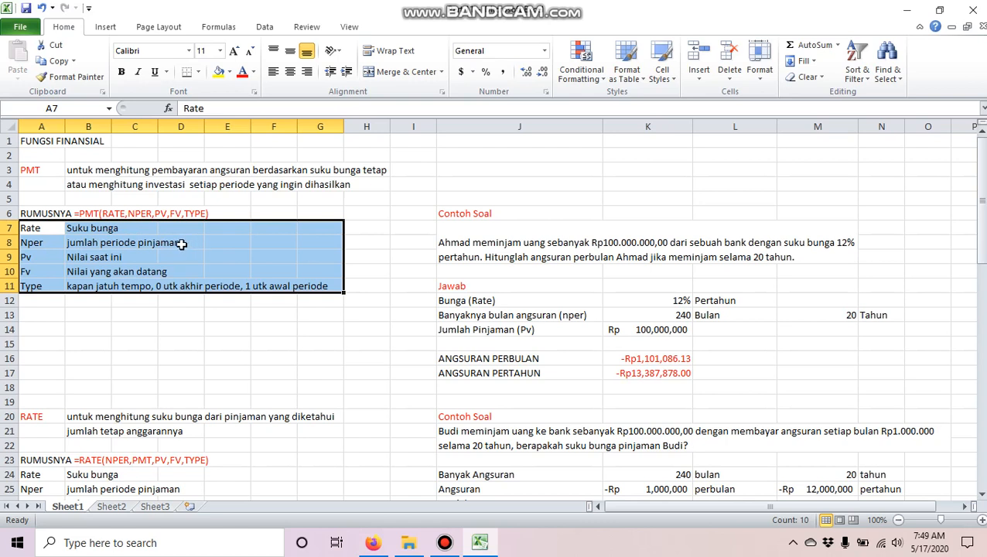
left_click(27, 260)
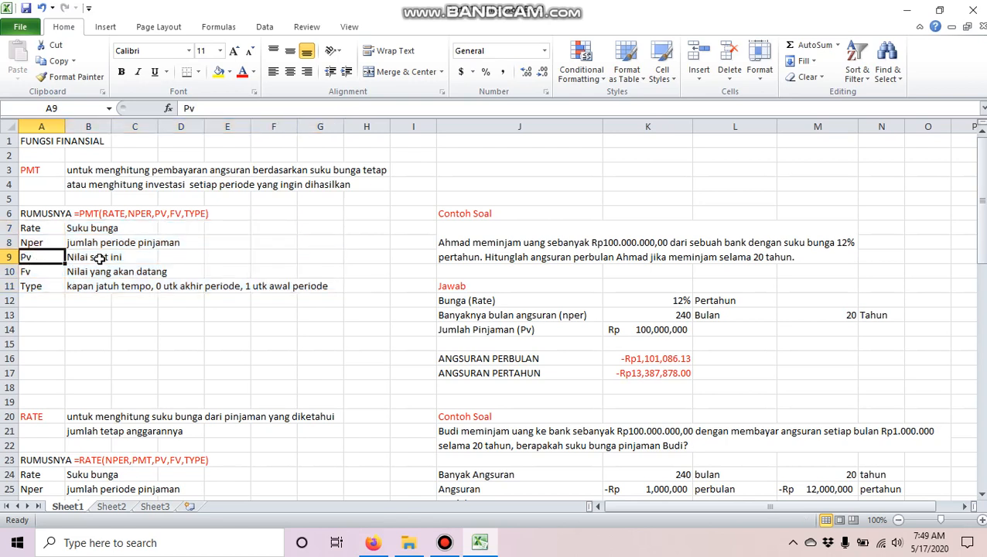
left_click_drag(29, 270, 174, 271)
left_click_drag(29, 287, 314, 287)
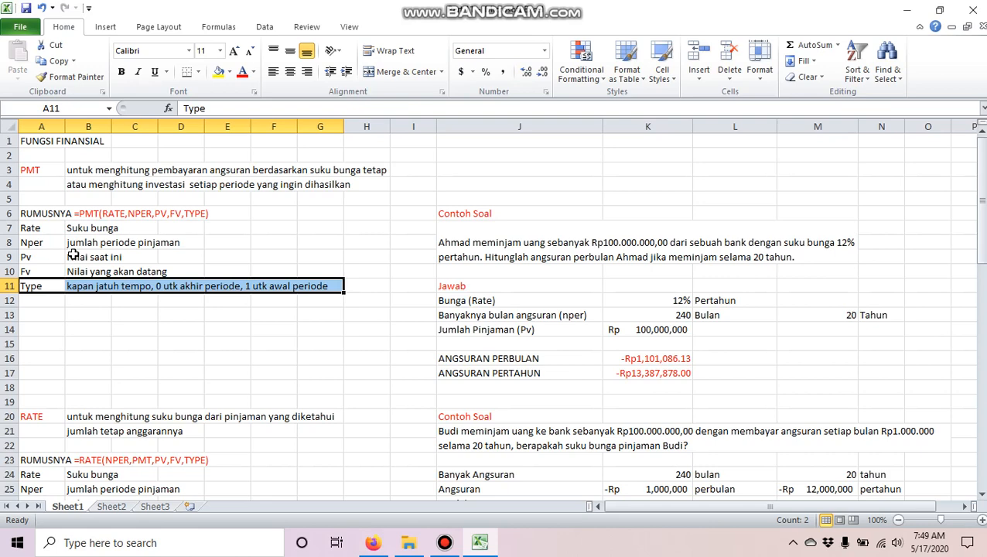
key("Tab")
key("Tab")
key("Tab")
key("Tab")
key("Tab")
key("Tab")
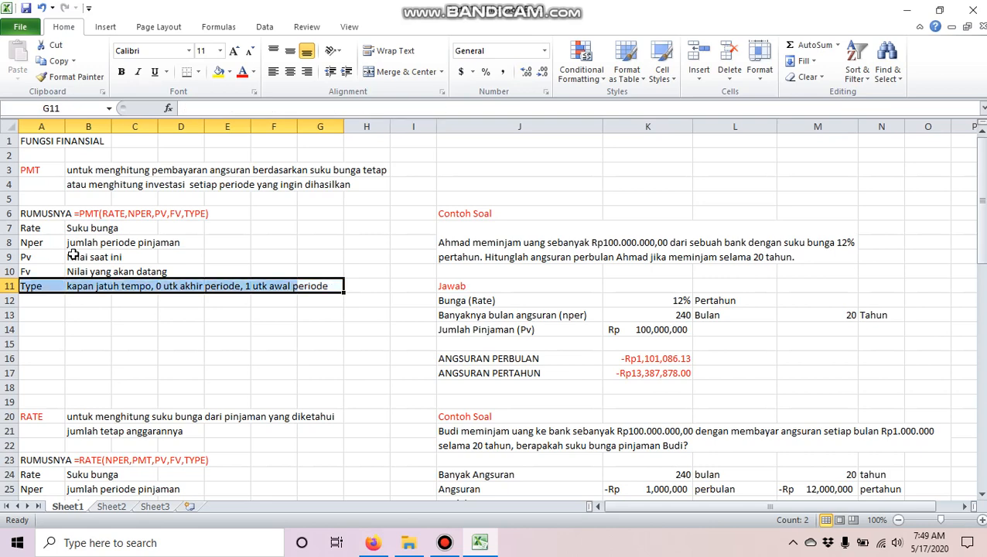
key("Tab")
key("Right")
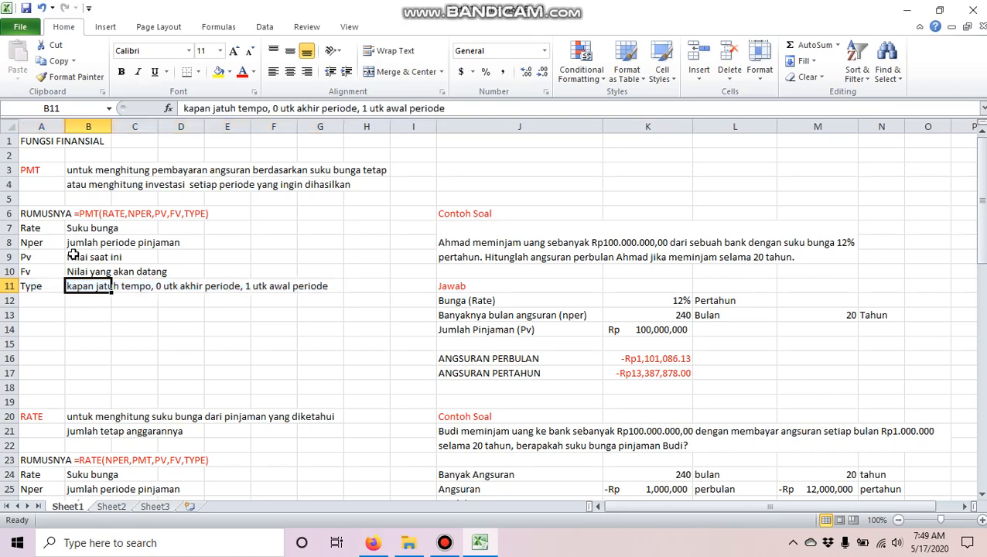
left_click(513, 241)
left_click(46, 231)
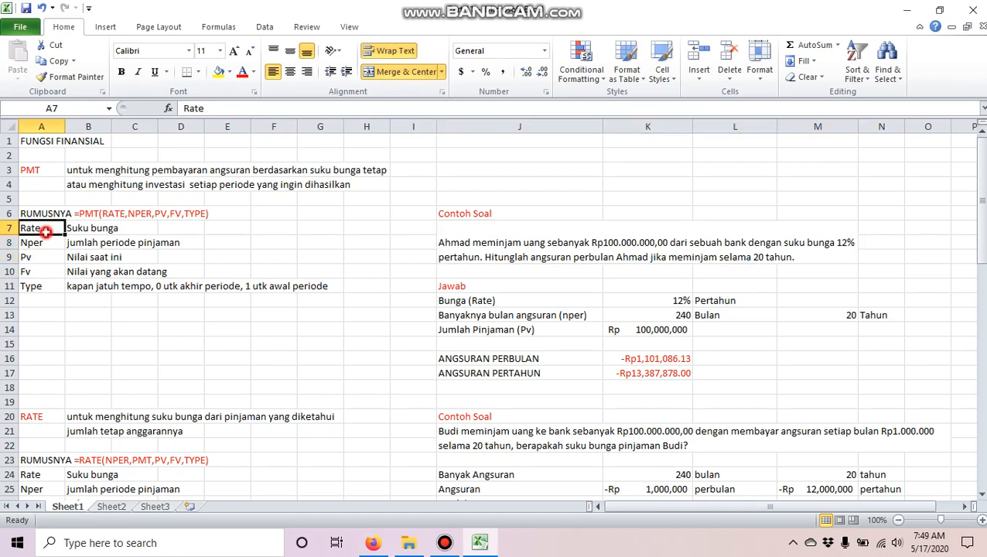
left_click_drag(46, 231, 324, 284)
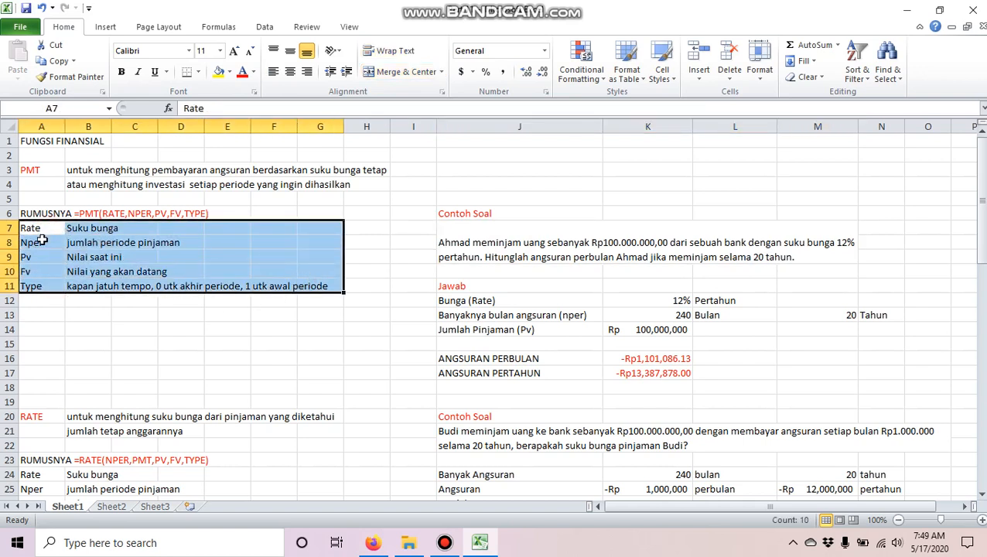
Read the PMT sample loan problem in J7 against the argument list and the monthly and yearly installment labels
left_click(491, 242)
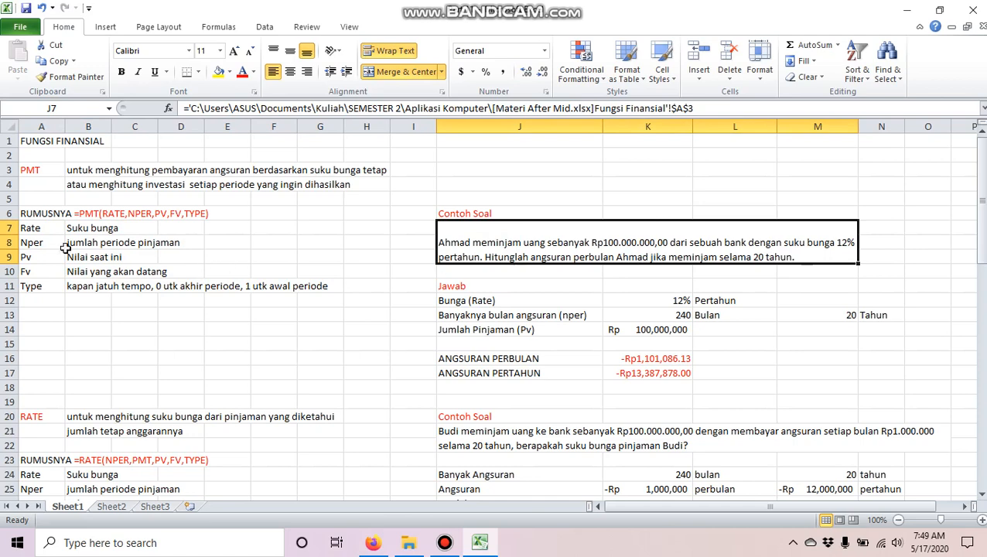
left_click_drag(42, 227, 232, 285)
left_click(579, 251)
left_click(34, 258)
left_click(711, 252)
left_click(558, 358)
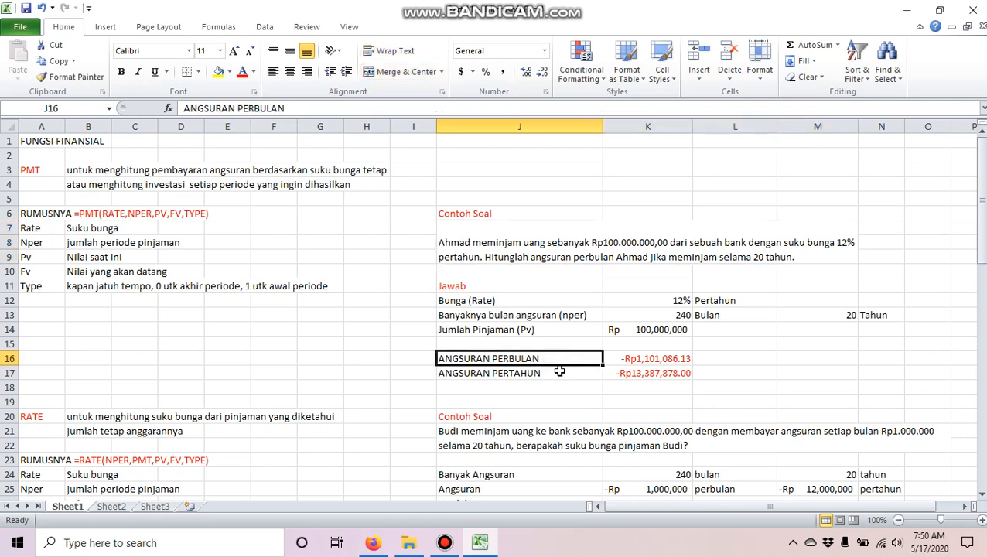
left_click(558, 372)
left_click(558, 359)
left_click(752, 260)
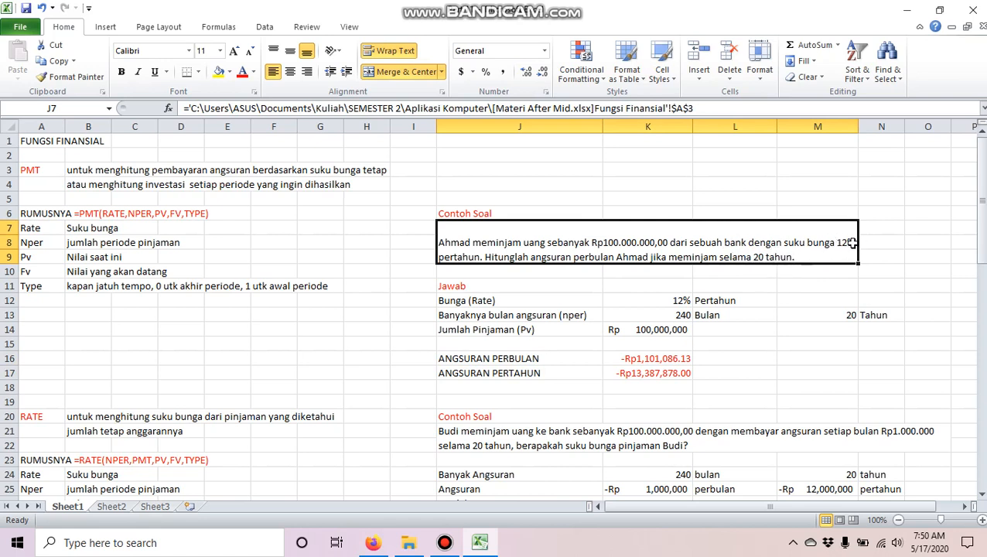
Examine the loan's given data in rows 12 to 14: annual interest rate, number of installments in months and years, and loan amount
left_click(674, 300)
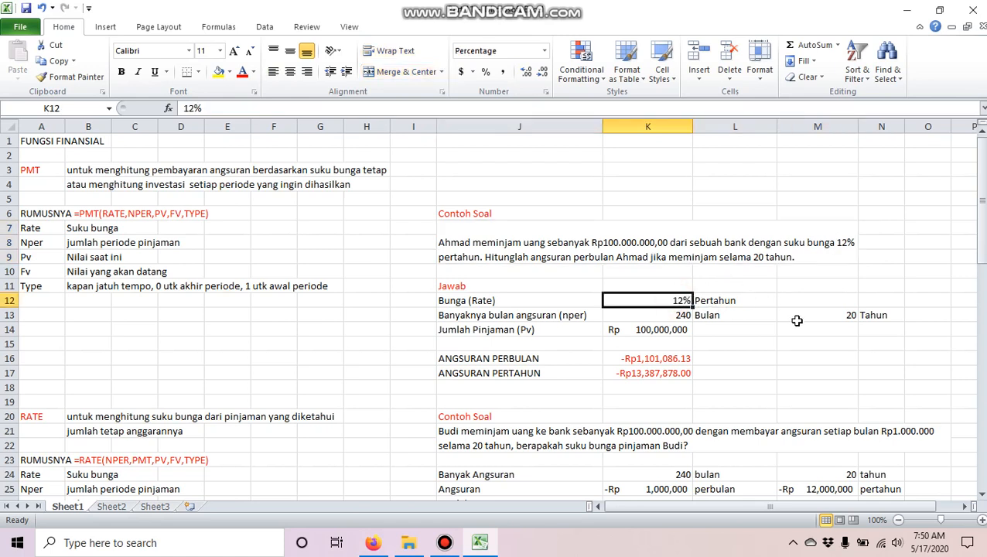
left_click(839, 317)
left_click_drag(839, 316, 870, 316)
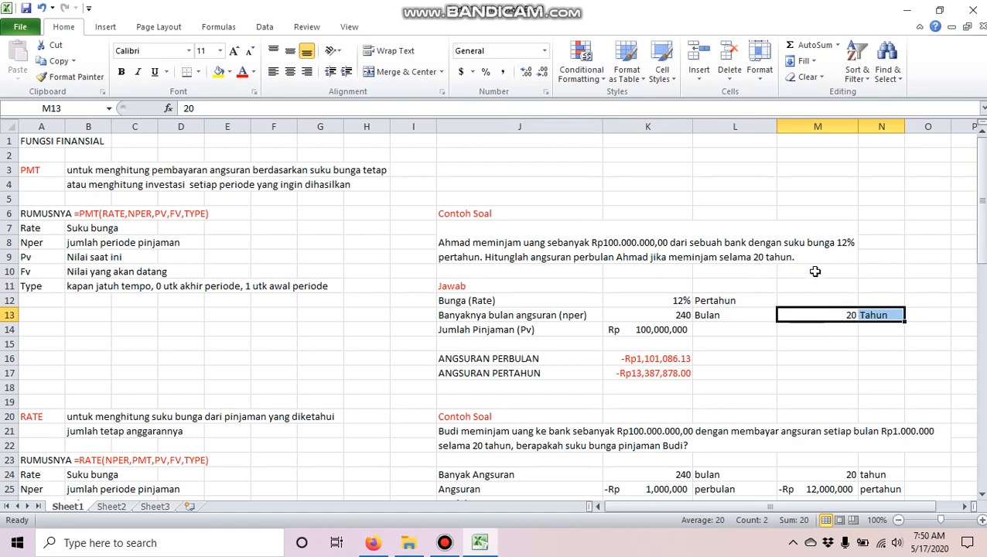
left_click_drag(727, 315, 671, 317)
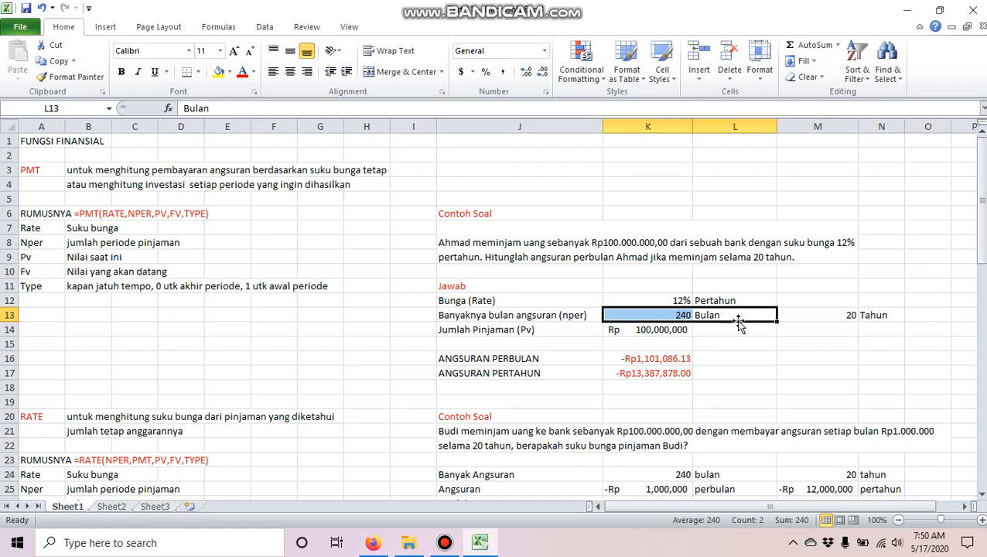
left_click(738, 321)
key("Tab")
left_click(727, 335)
left_click_drag(545, 303, 855, 325)
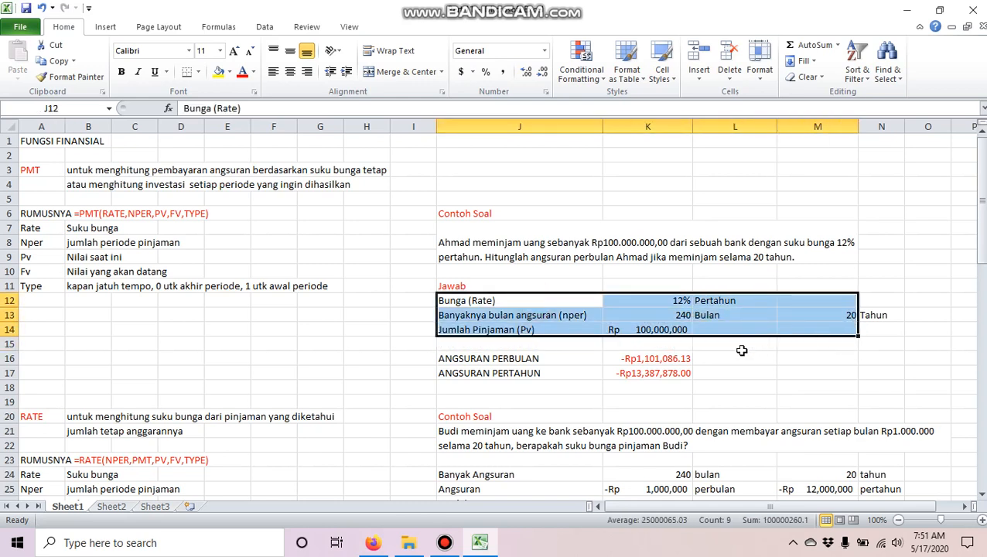
left_click(724, 371)
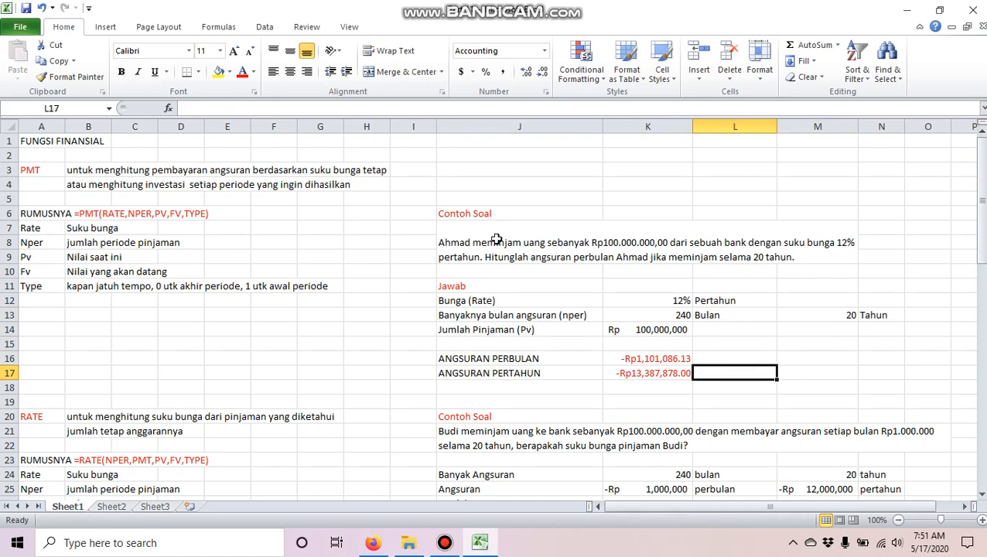
Calculate the monthly installment in cell L16 with the formula =PMT(K12/12,K13,K14,0,)
left_click(79, 213)
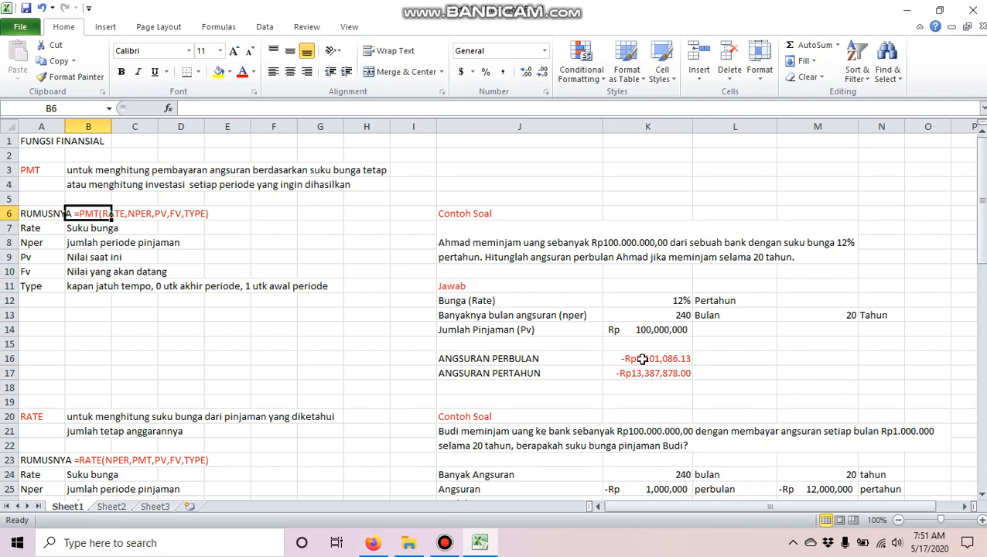
left_click(725, 360)
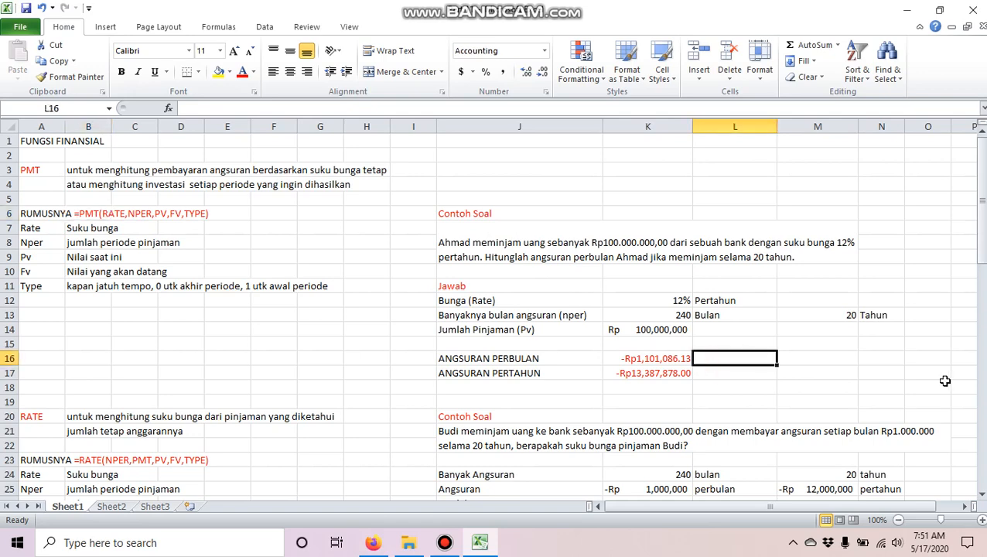
type("MT")
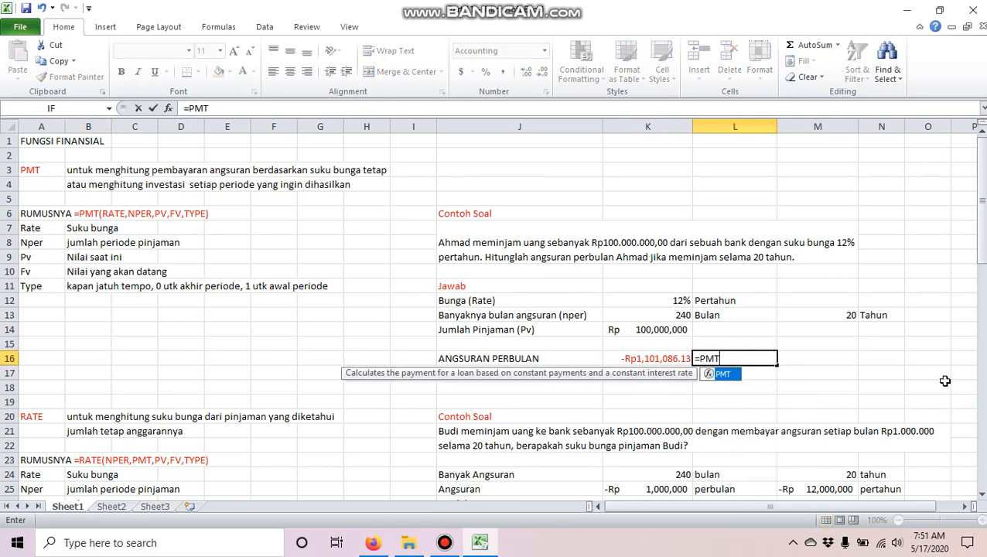
type("(")
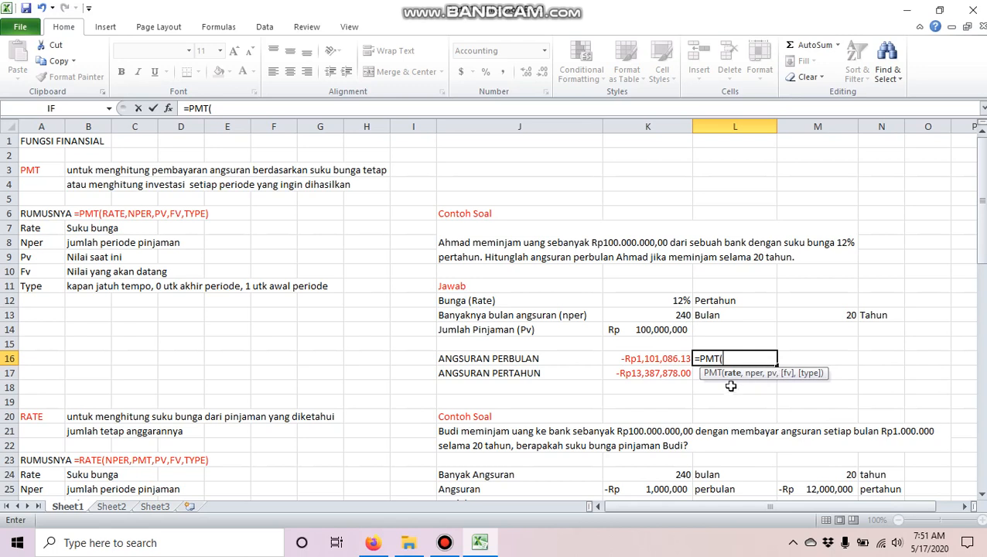
left_click(667, 302)
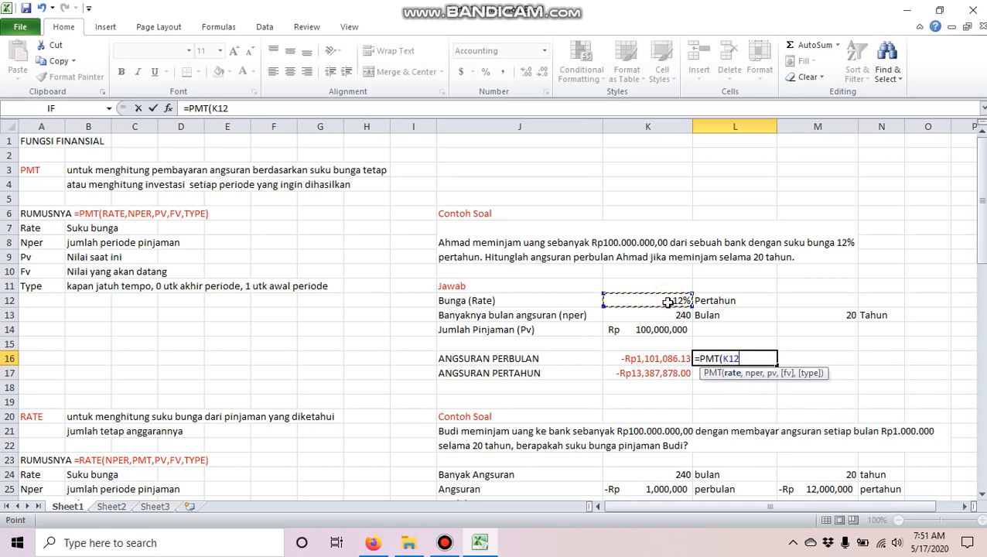
type(",")
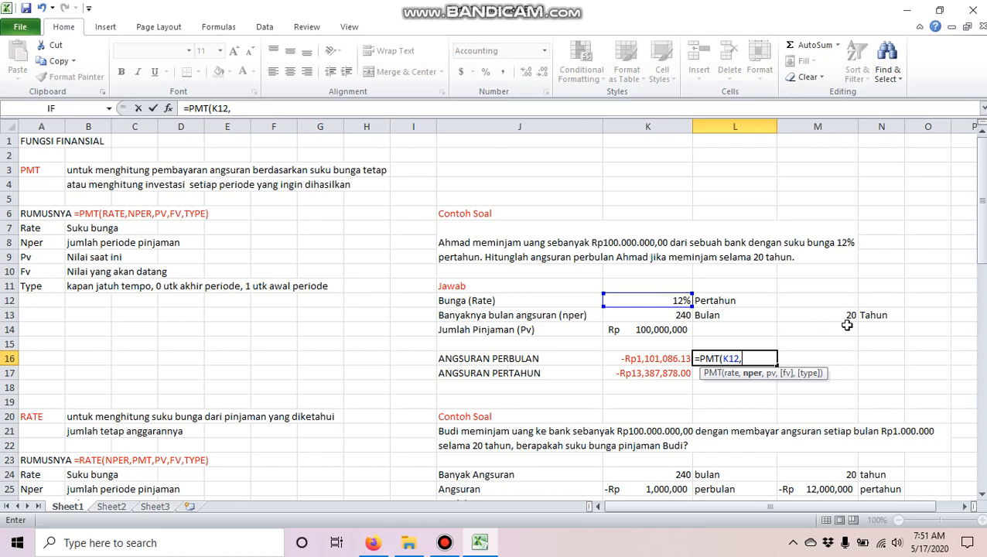
key("BackSpace")
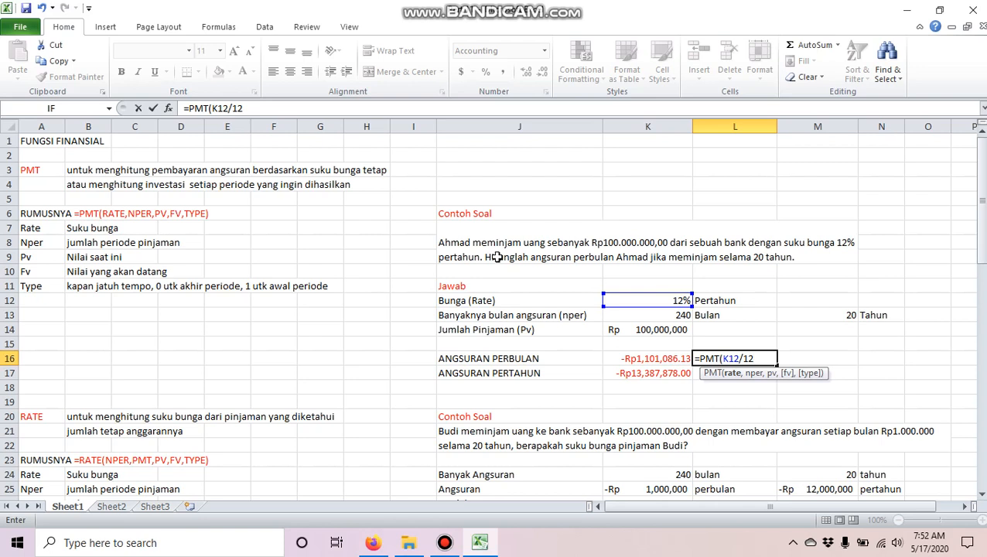
type(",")
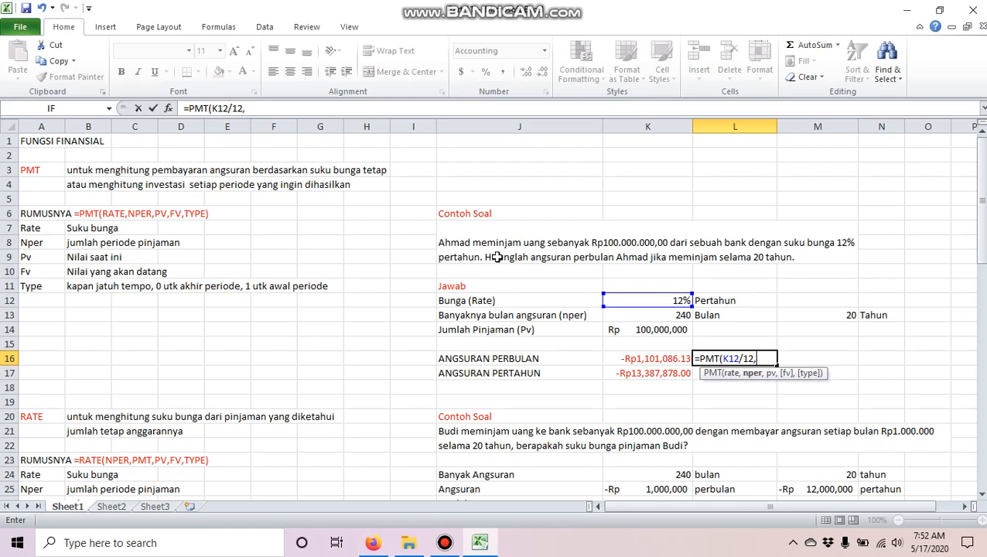
left_click(628, 314)
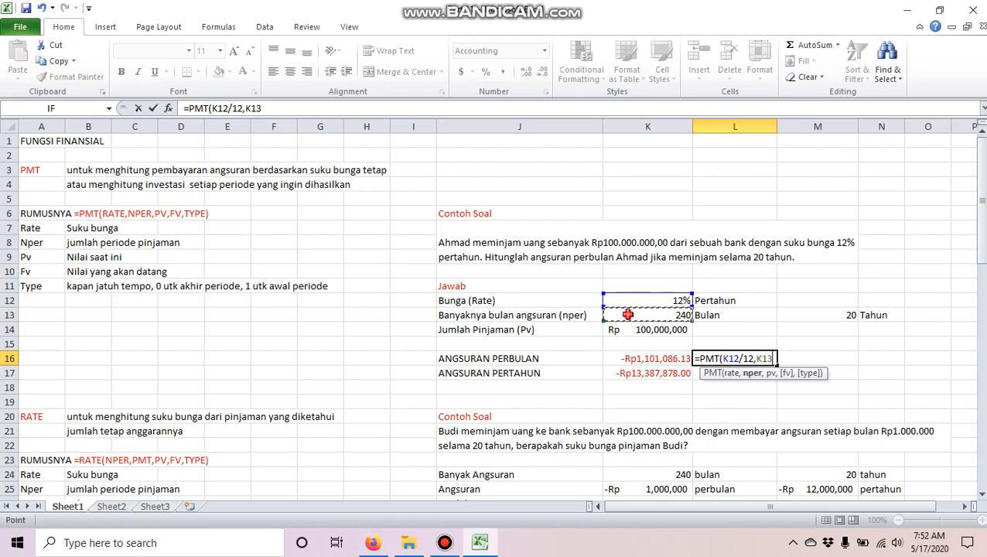
type(",")
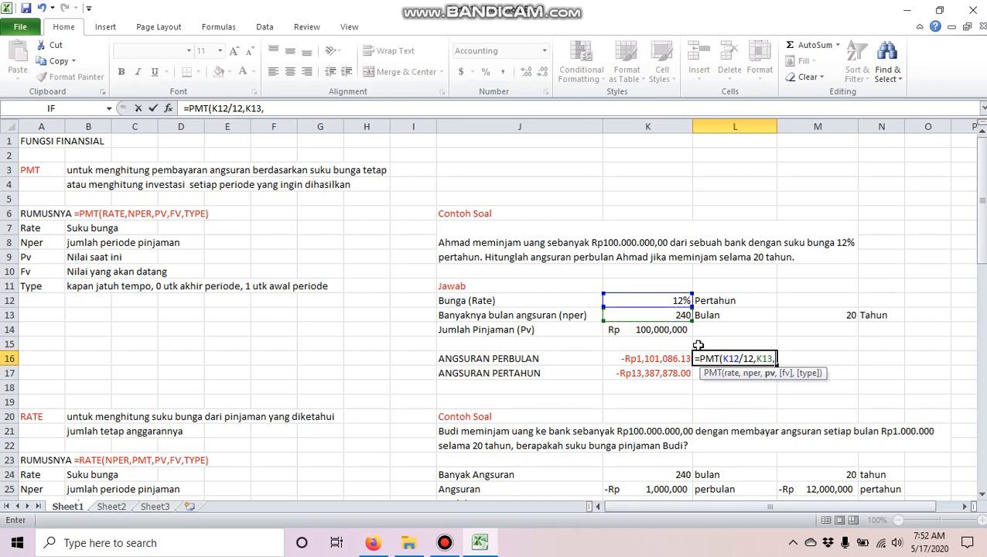
left_click(632, 329)
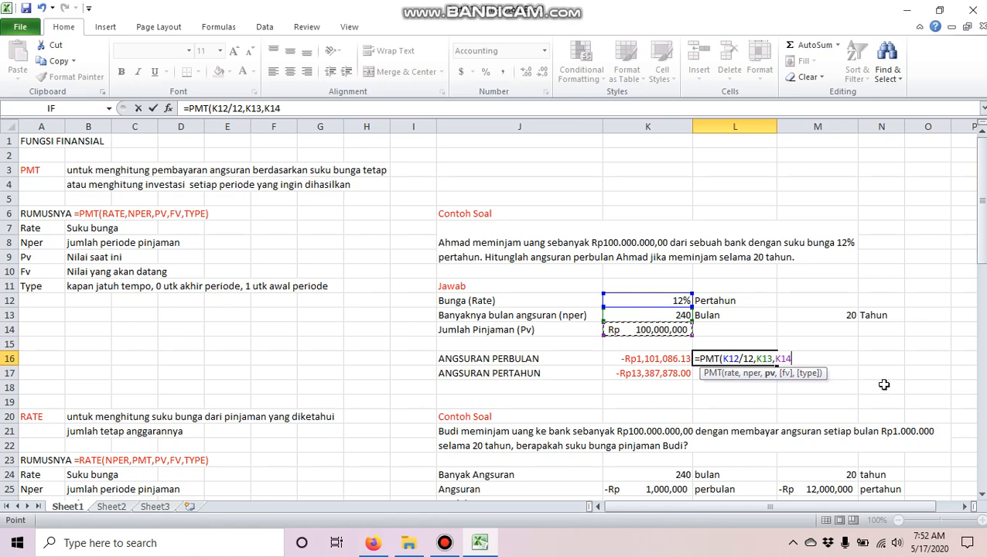
type(",")
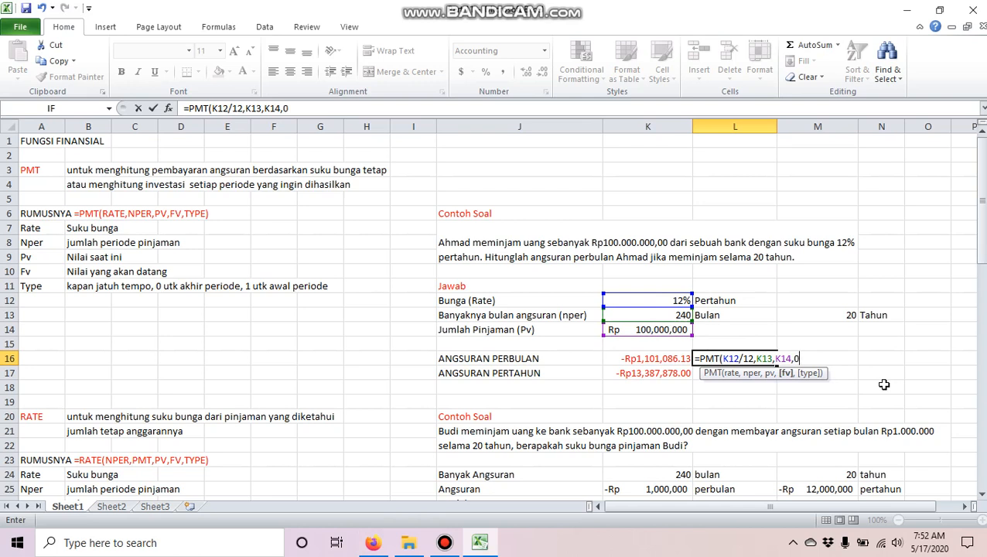
type("0,")
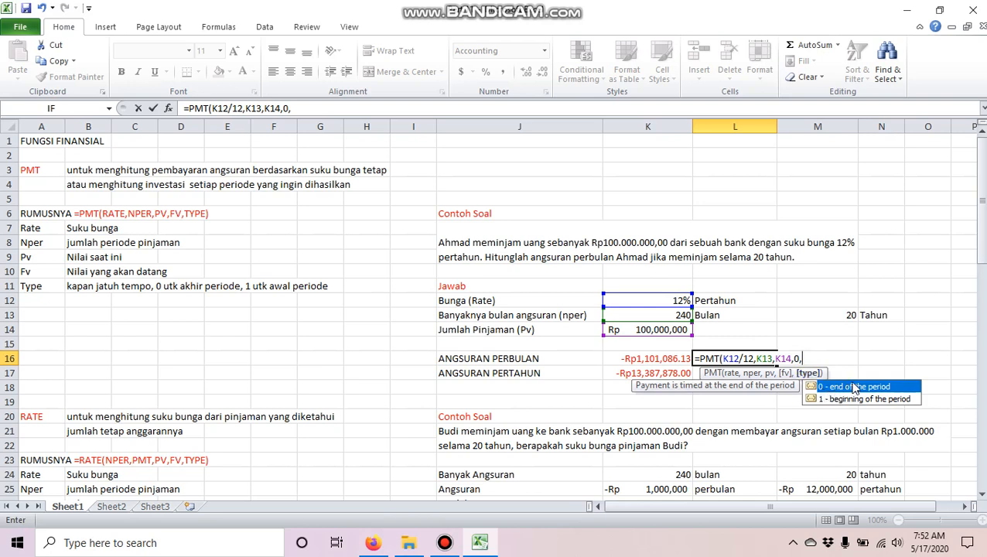
type(")")
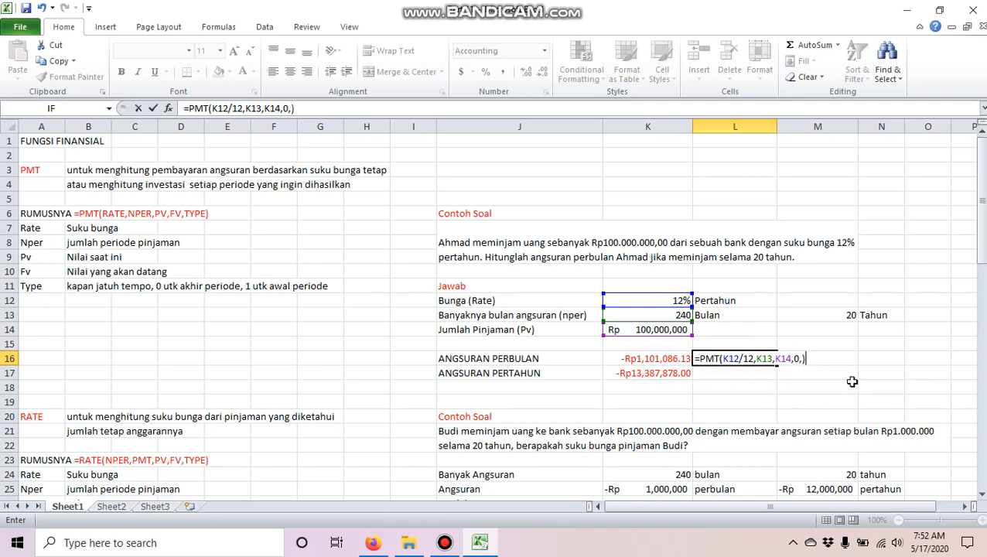
key("Return")
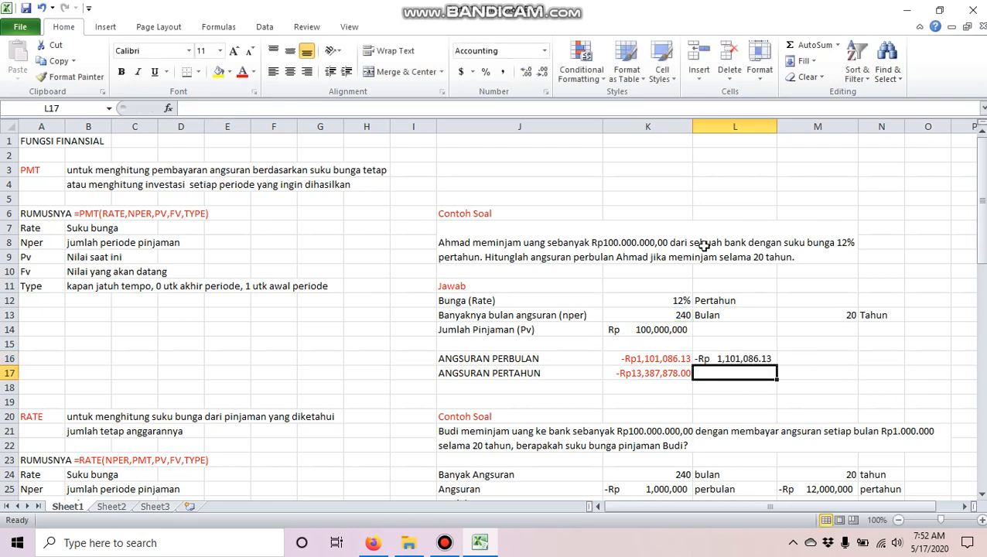
Calculate the yearly installment in cell L17 with the formula =PMT(K12,M13,K14,0,0) and compare the results against column K
left_click_drag(661, 359, 704, 359)
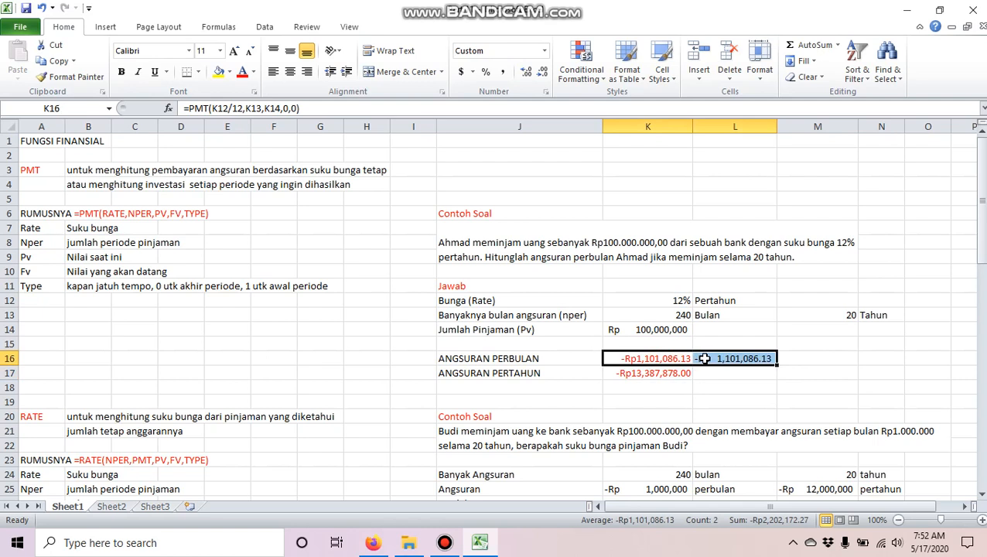
left_click(710, 374)
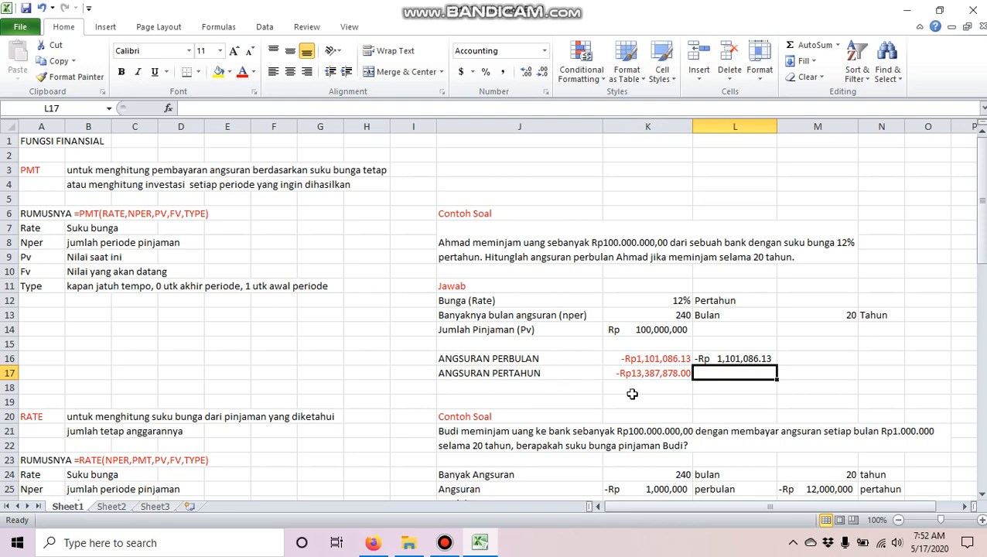
type("=")
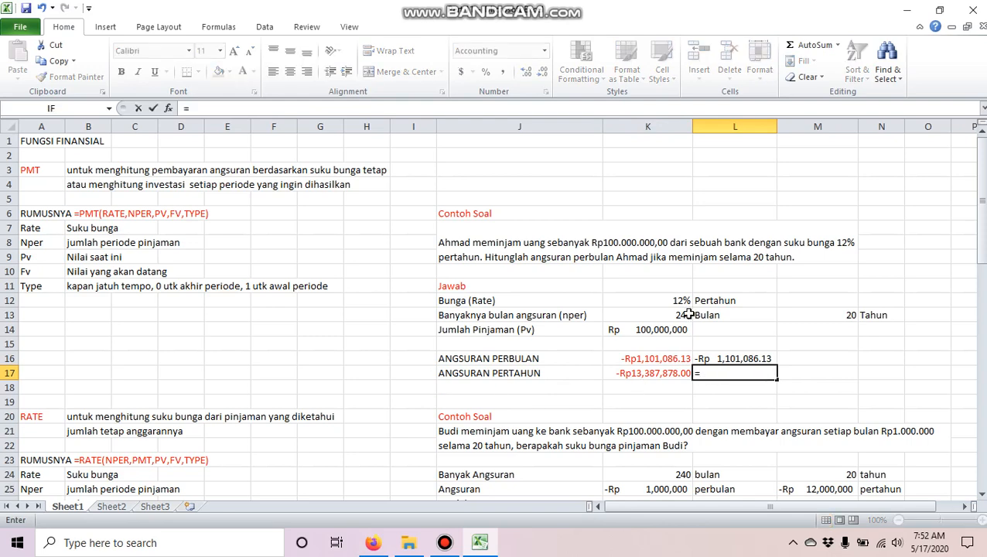
type("PMT(")
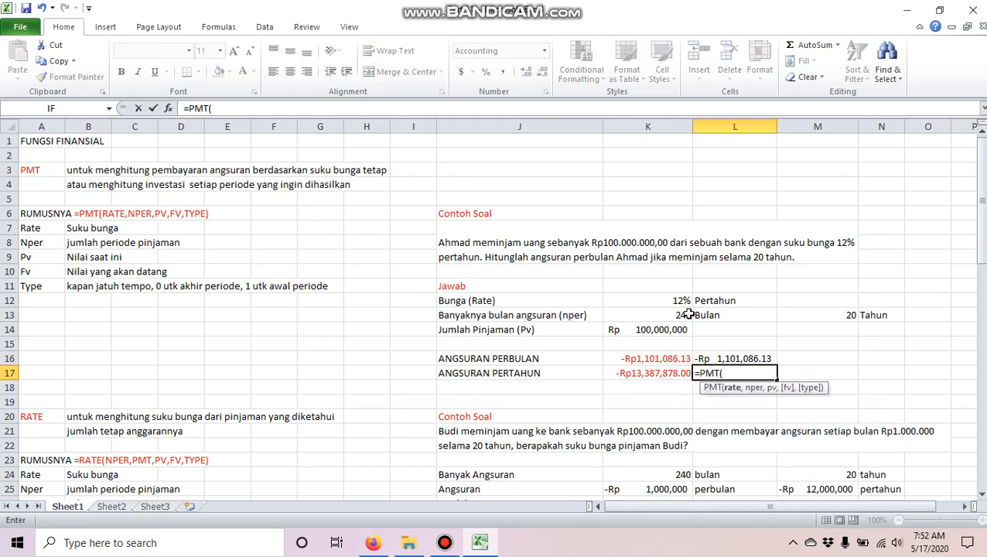
left_click(678, 301)
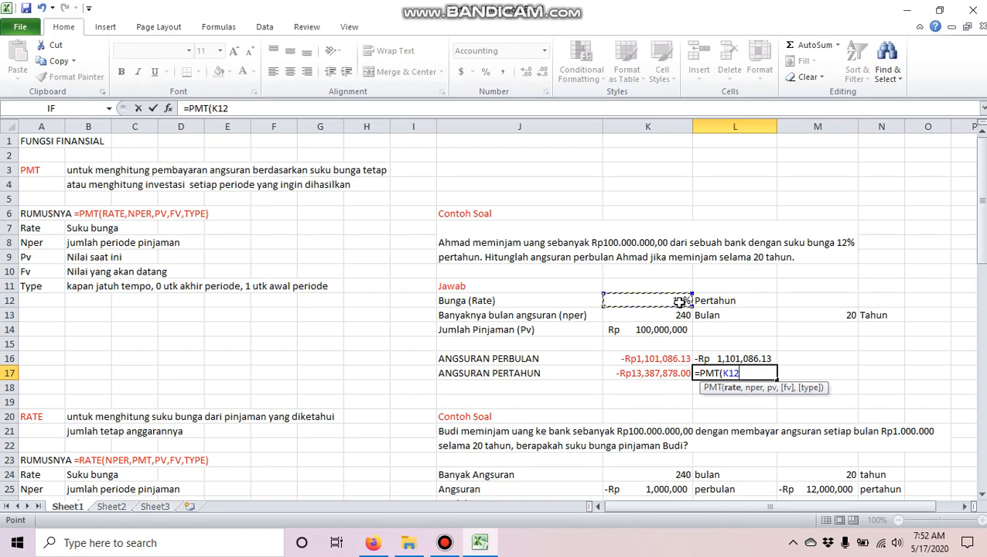
type(",")
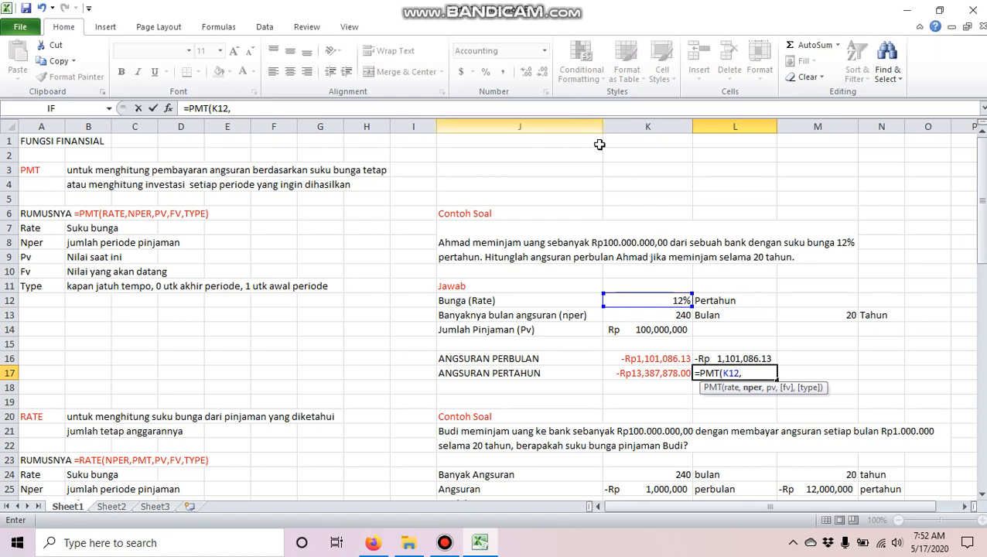
left_click(815, 315)
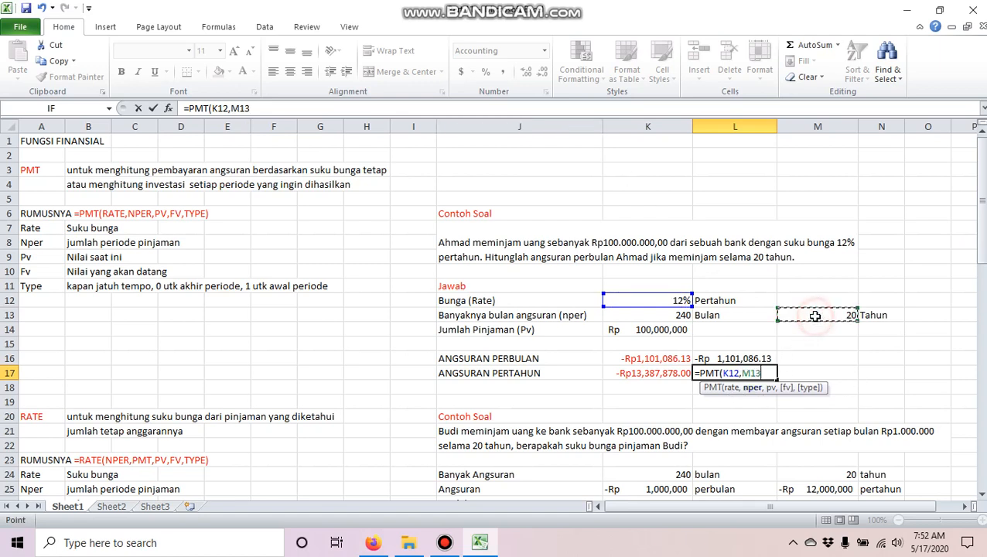
type(",")
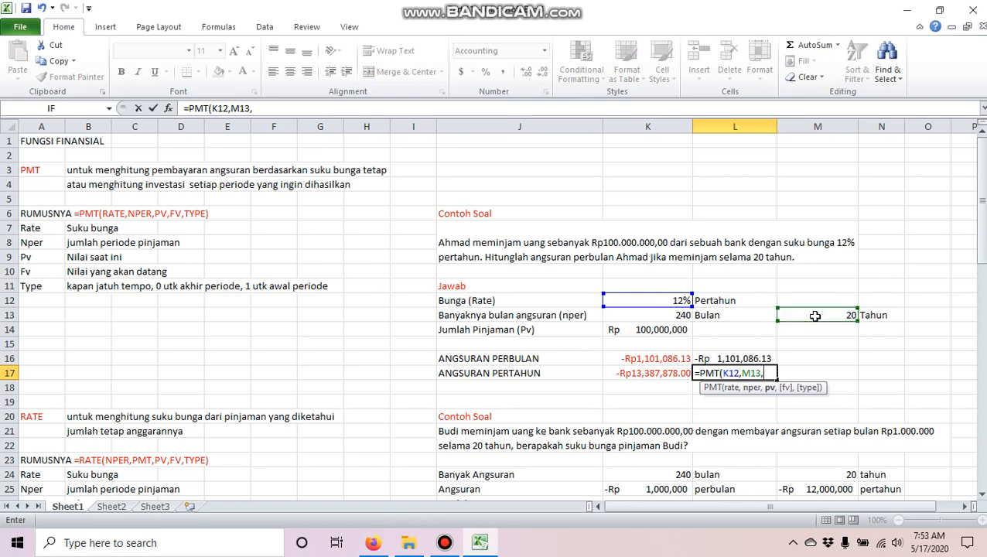
left_click(676, 337)
type(",")
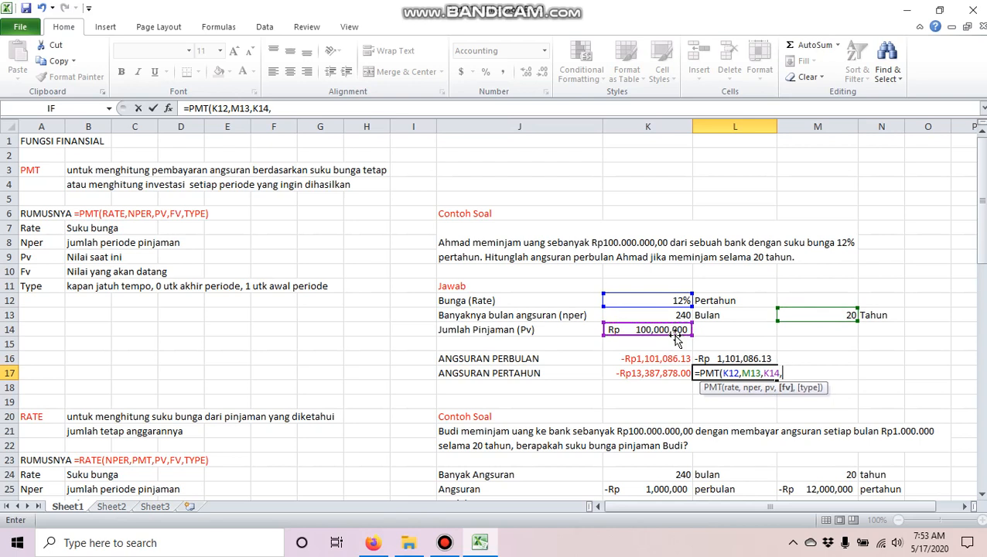
type("0,")
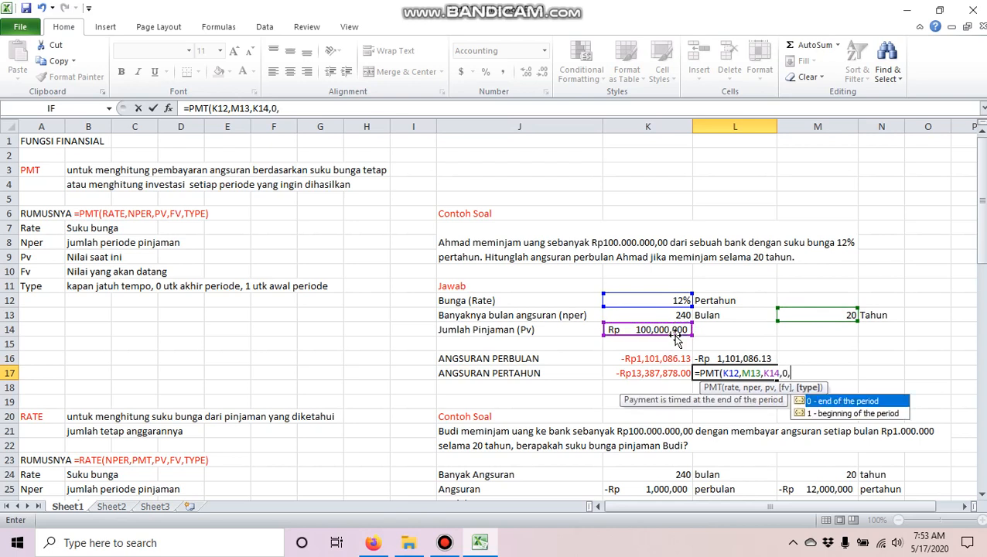
type("0)")
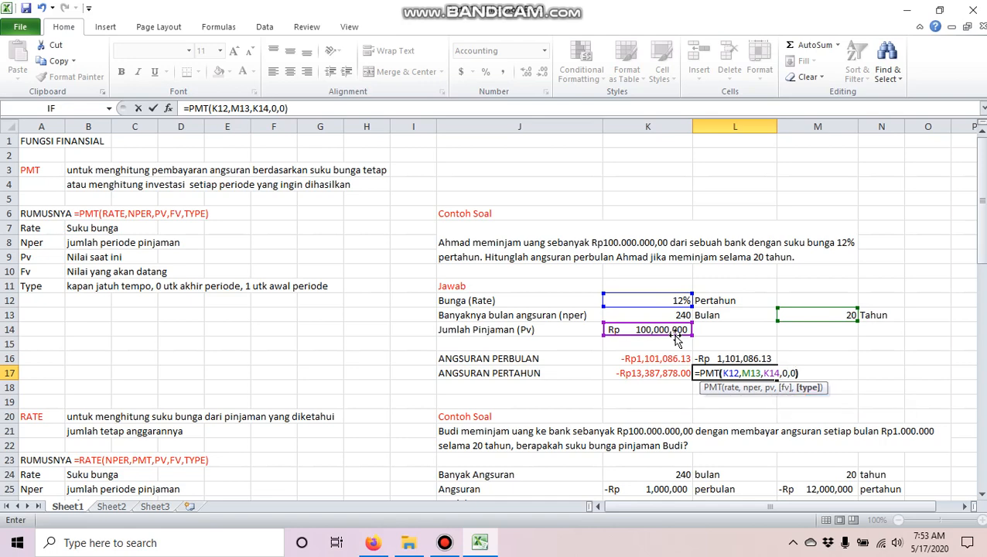
key("Return")
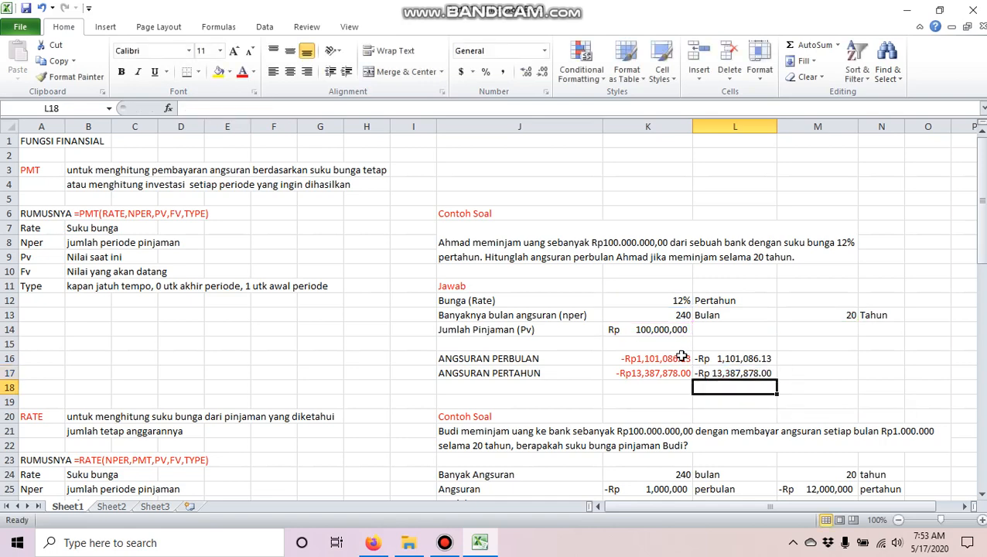
left_click_drag(667, 373, 719, 360)
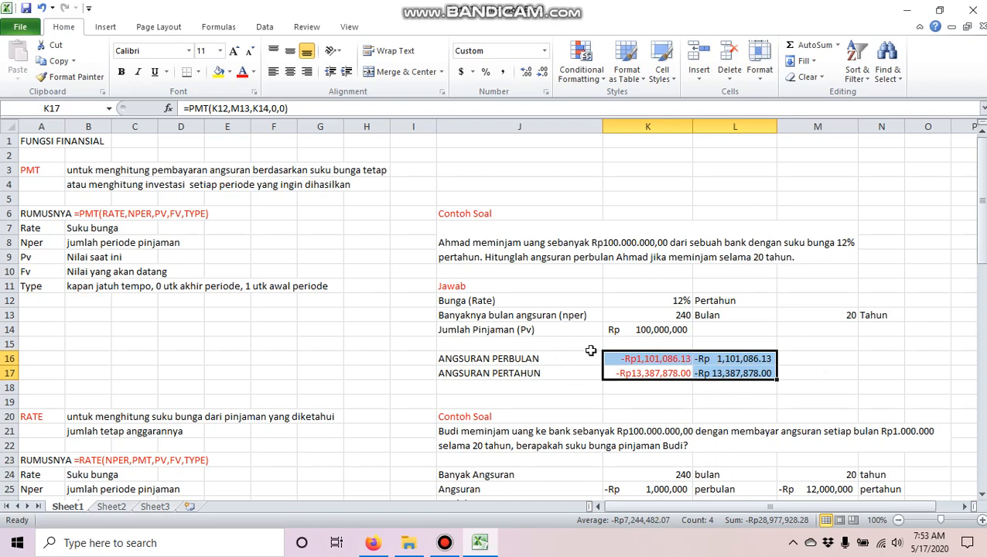
left_click(590, 350)
Compare the RATE notes with the PMT notes, and read the RATE sample problem in J21 alongside the installment counts in row 24
scroll(391, 344, "down", 6)
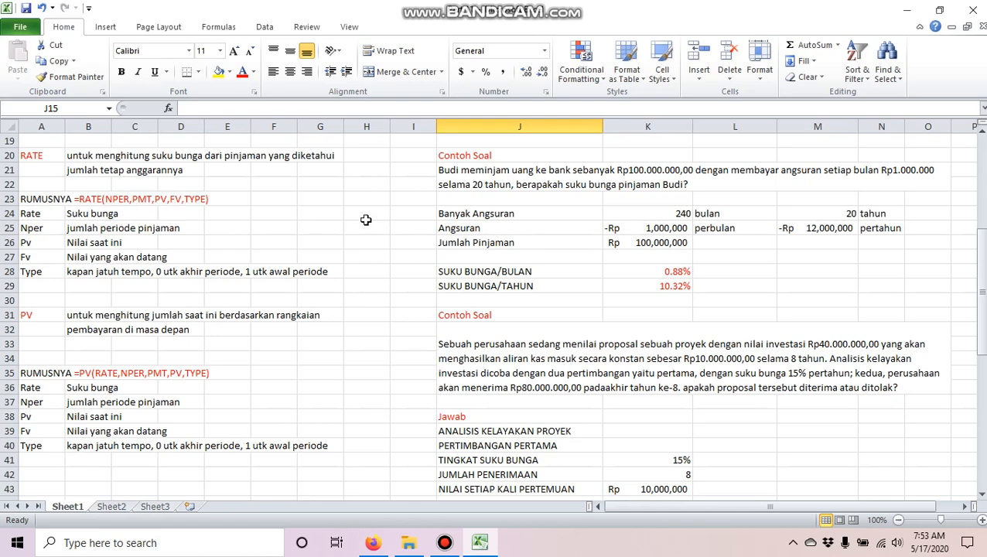
scroll(356, 216, "up", 5)
scroll(74, 185, "up", 1)
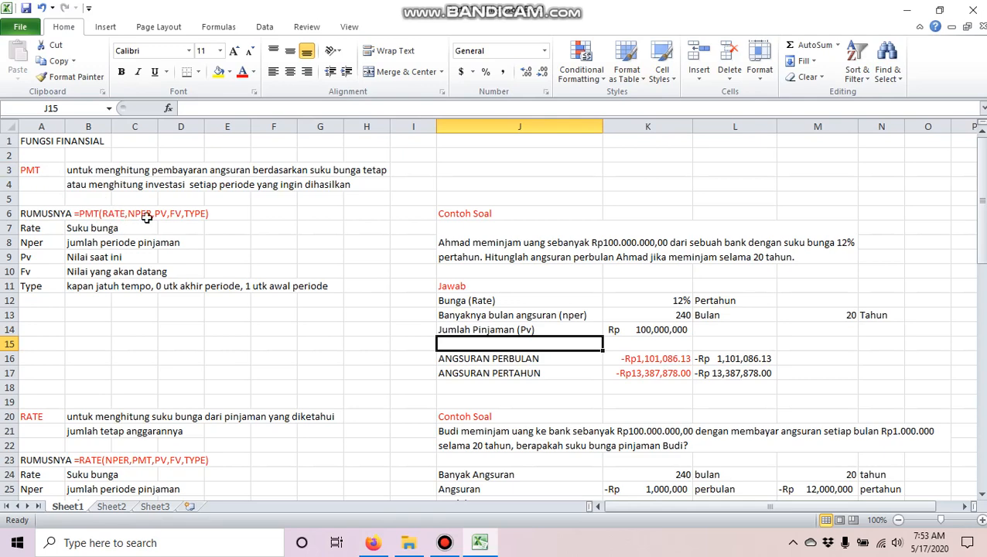
scroll(174, 260, "down", 6)
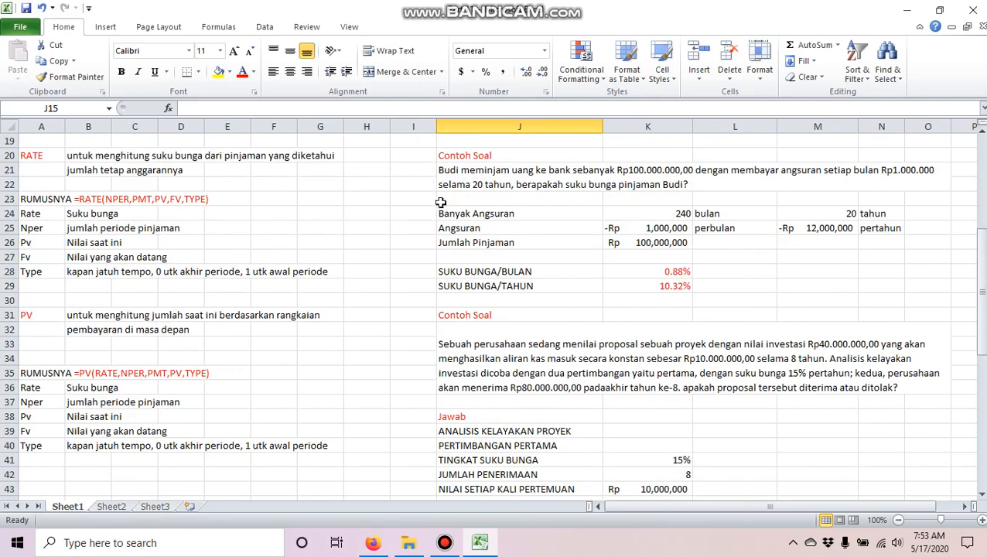
left_click(453, 177)
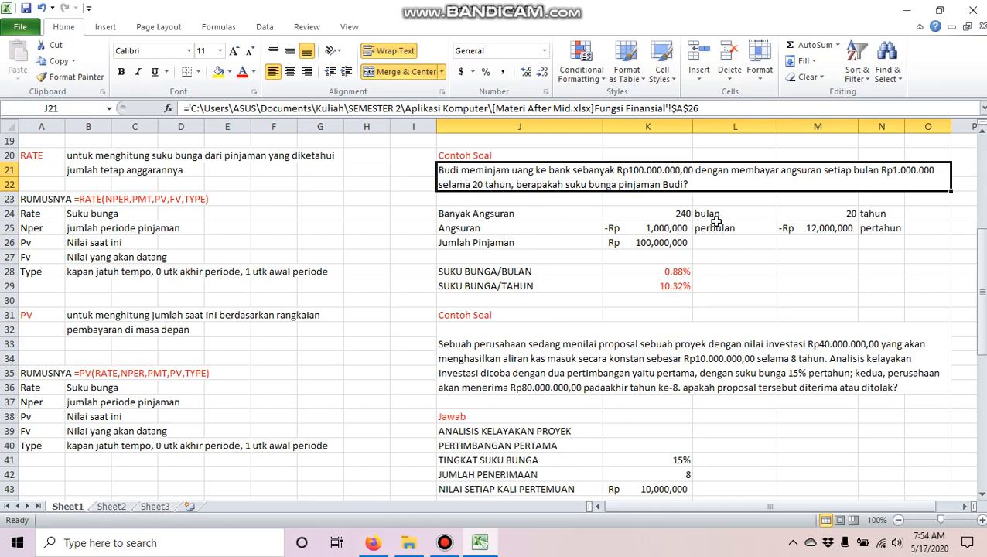
left_click(815, 215)
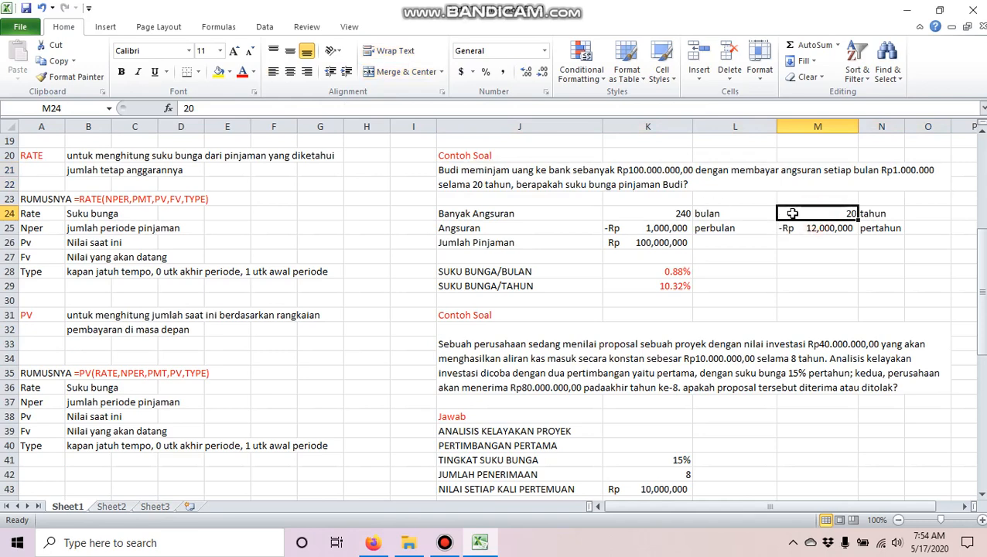
left_click(675, 214)
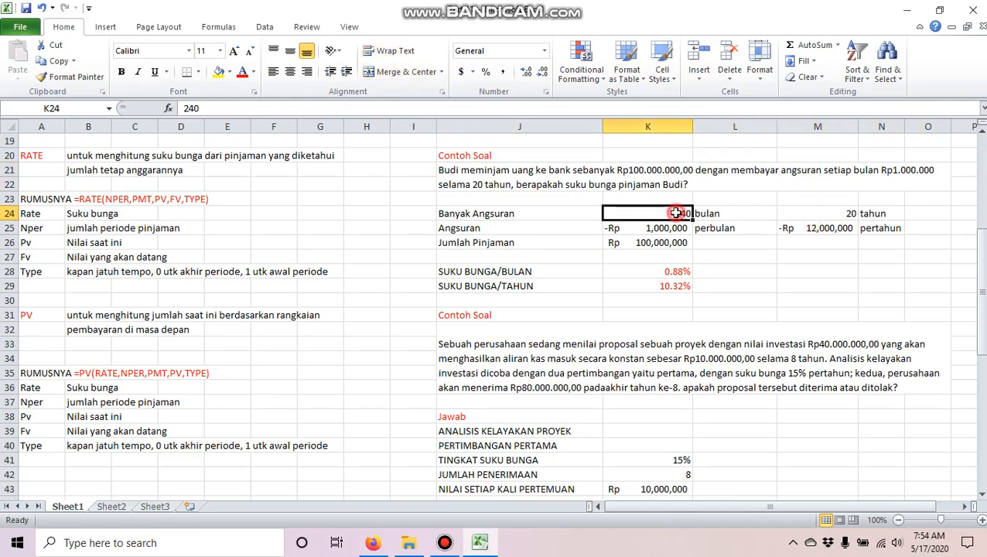
left_click(874, 170)
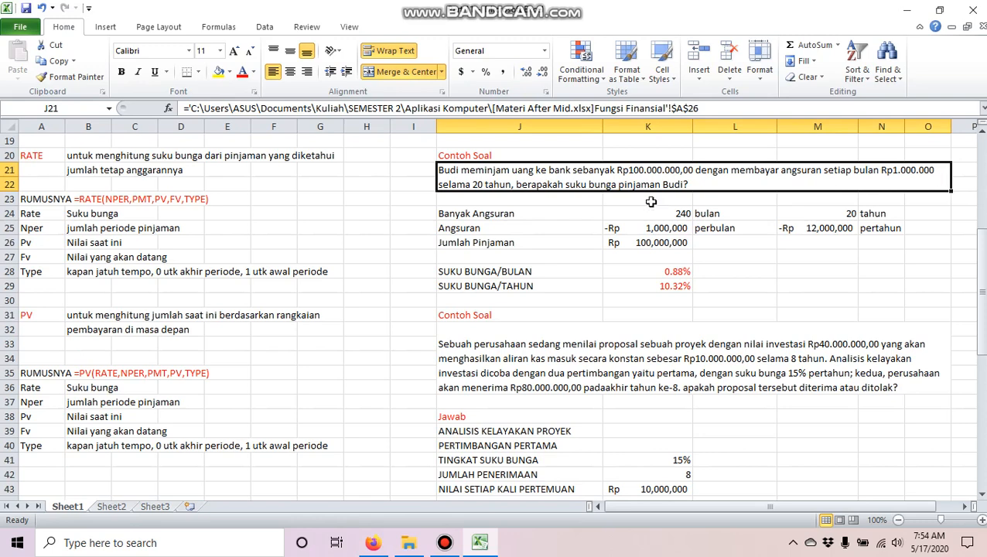
Examine the monthly and yearly installment amounts given in K25 and M25 for the RATE problem
left_click(630, 227)
left_click_drag(629, 227, 711, 236)
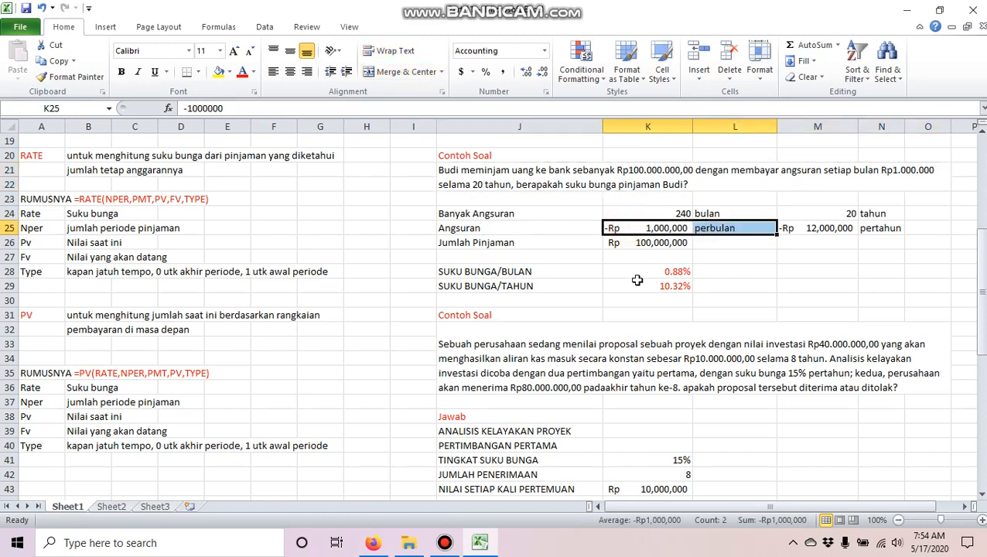
left_click(793, 230)
left_click_drag(793, 229, 870, 231)
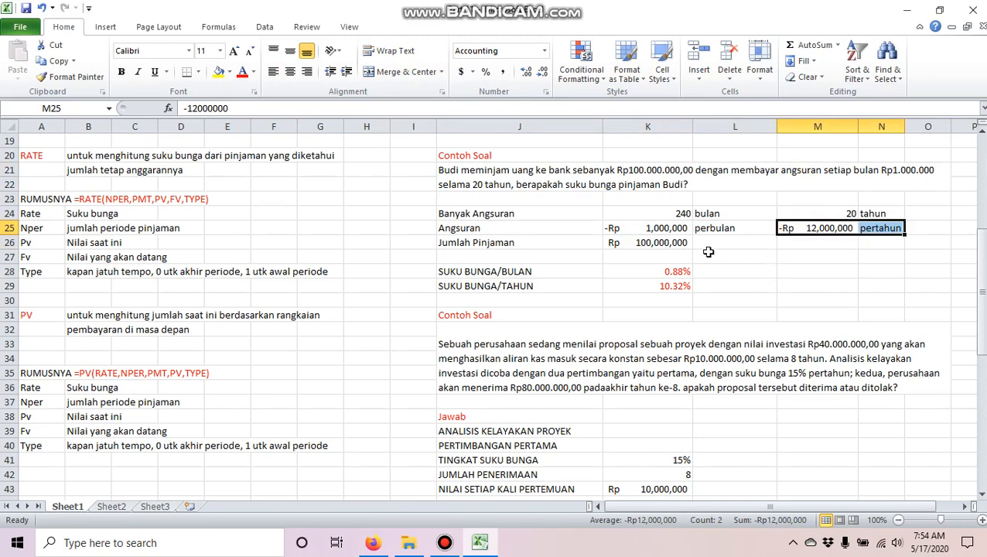
left_click(631, 230)
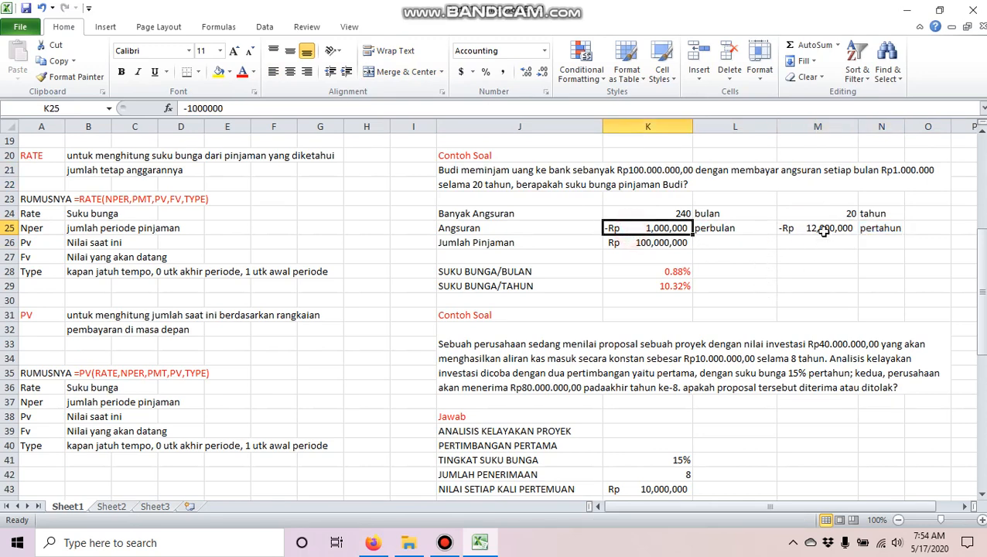
left_click(819, 228)
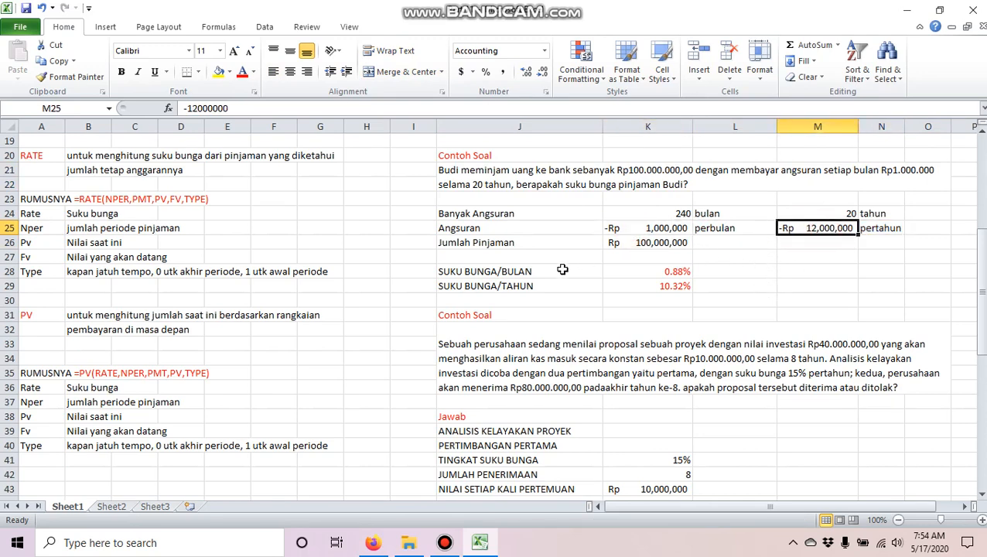
Calculate the monthly interest rate in cell L28 with the formula =RATE(K24,K25,K26,0,0)
left_click(673, 272)
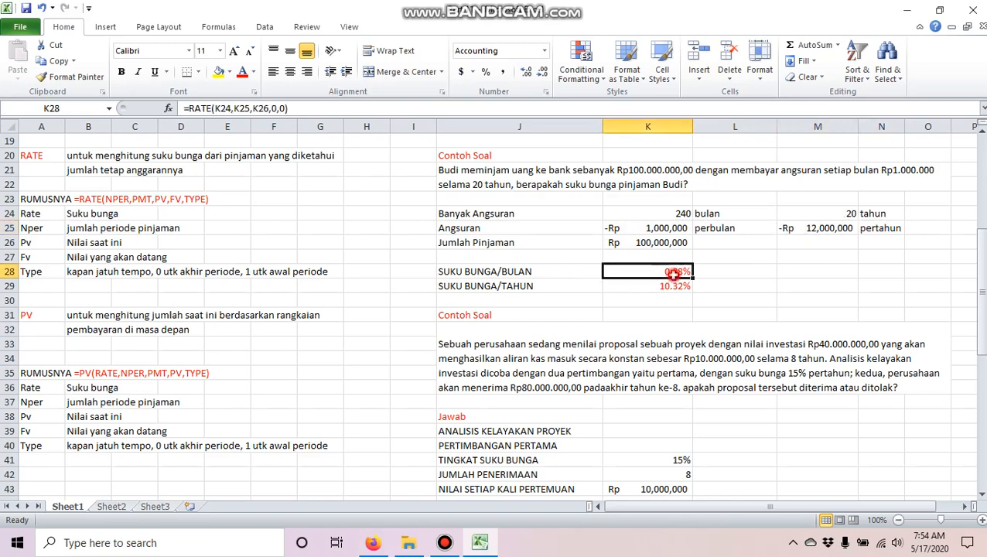
left_click(716, 267)
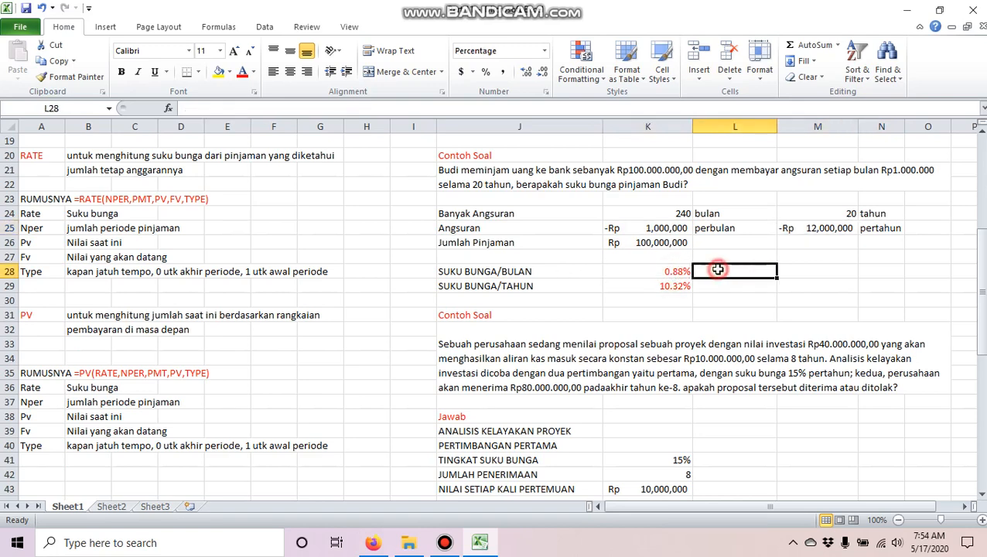
type("=")
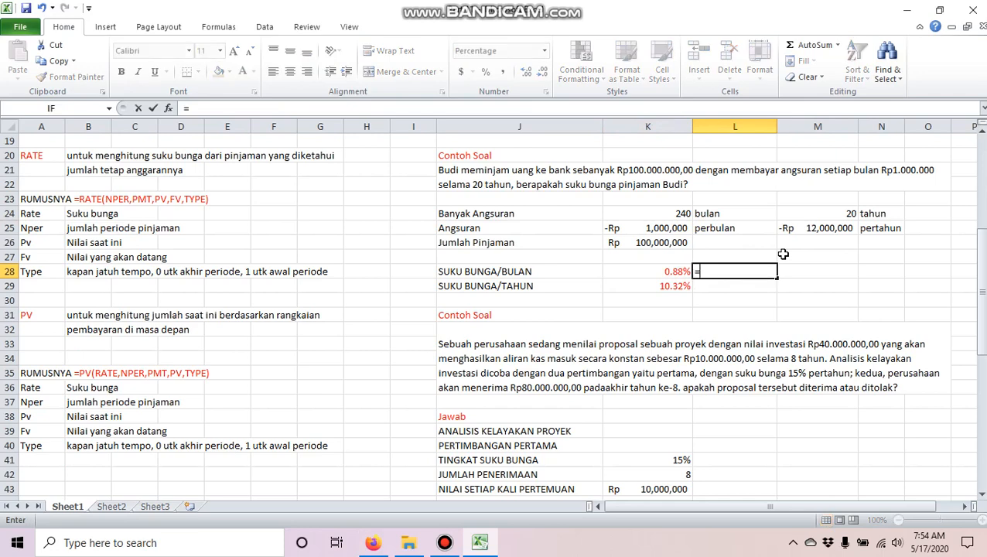
type("RATE(")
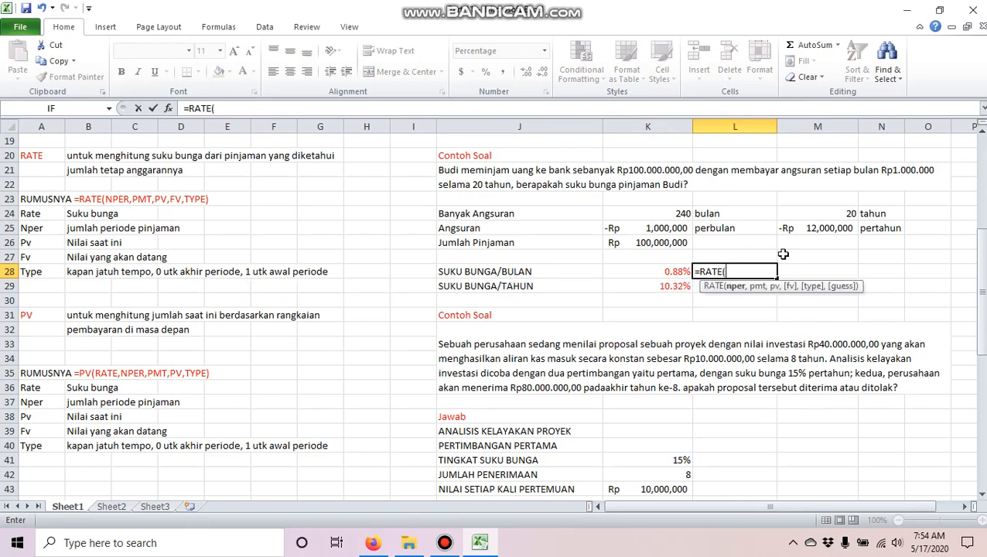
left_click(652, 213)
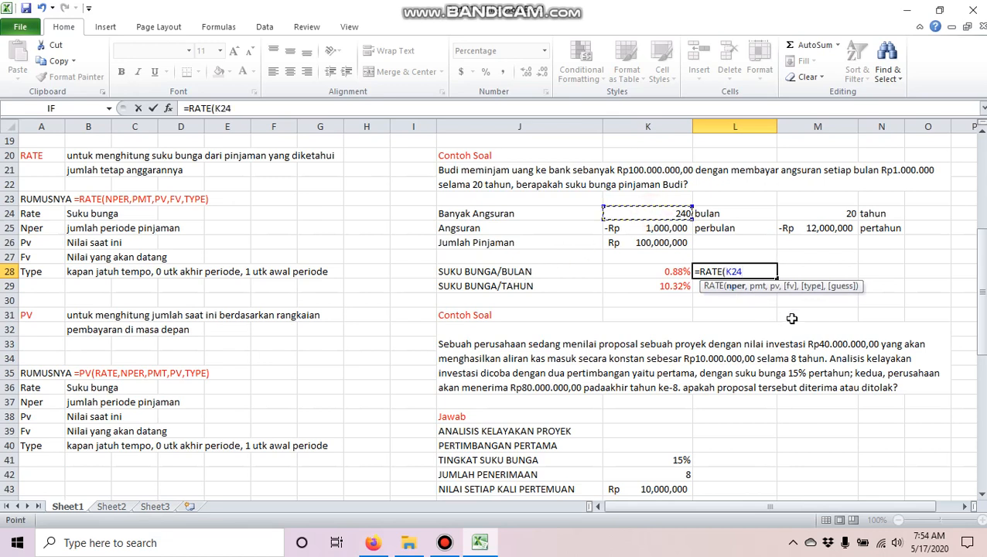
type(",")
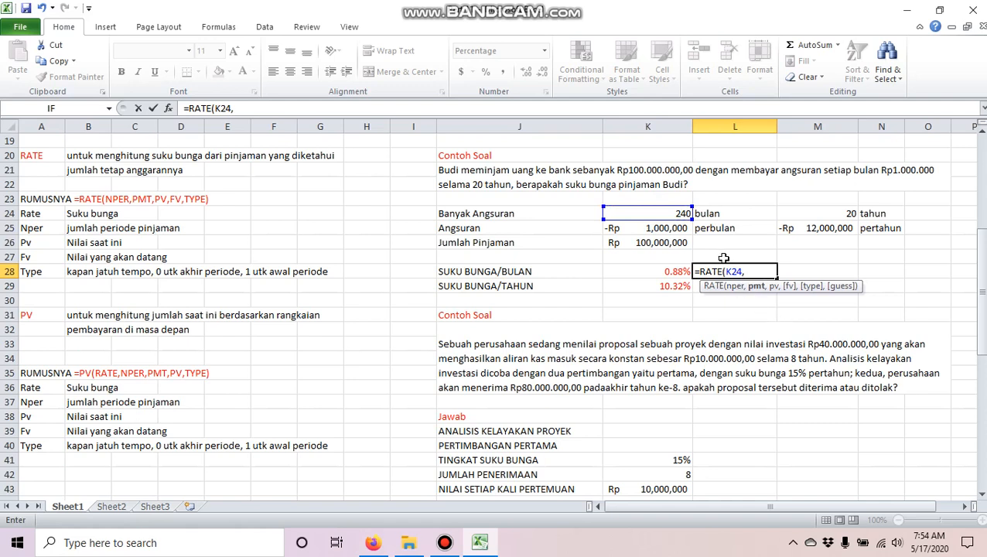
left_click(664, 229)
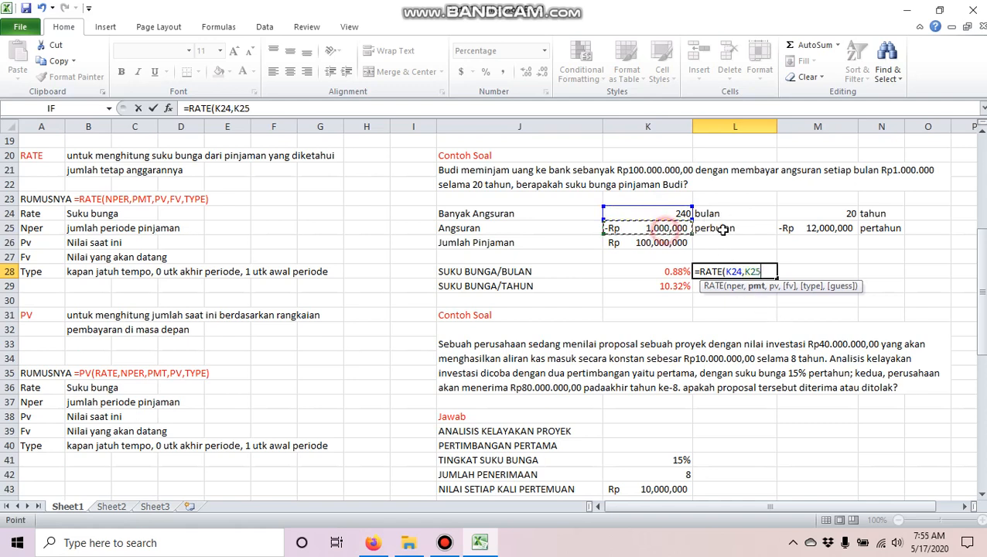
type(",")
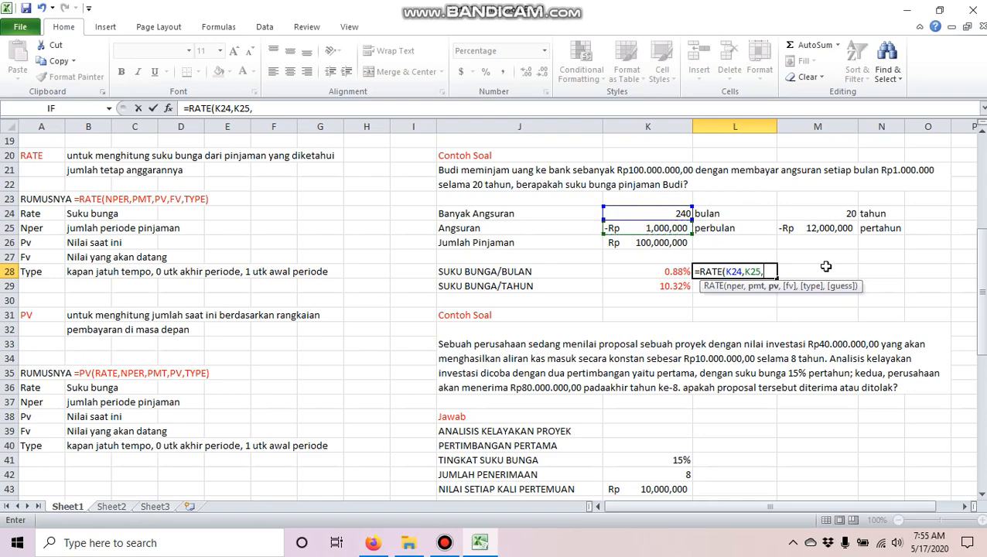
left_click(617, 242)
type(",")
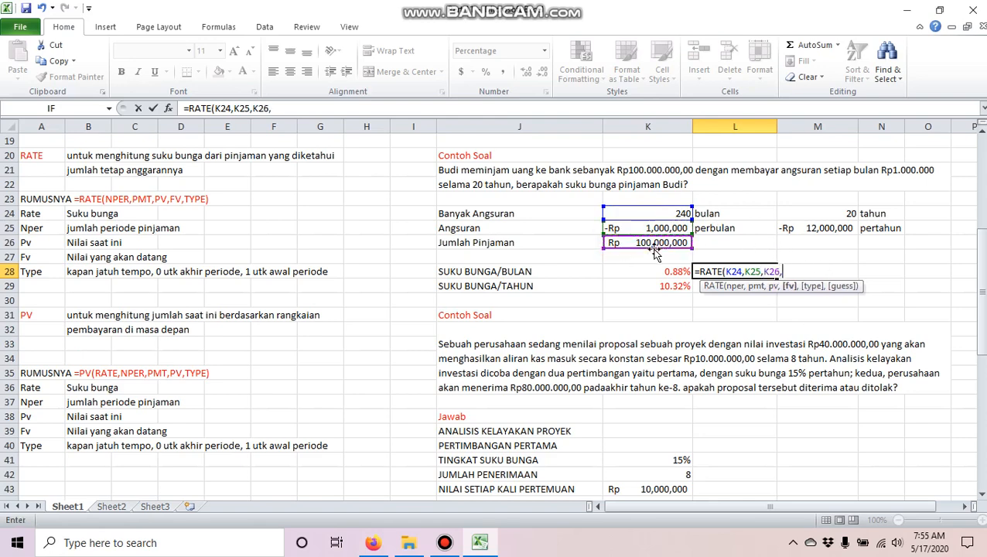
type("0,")
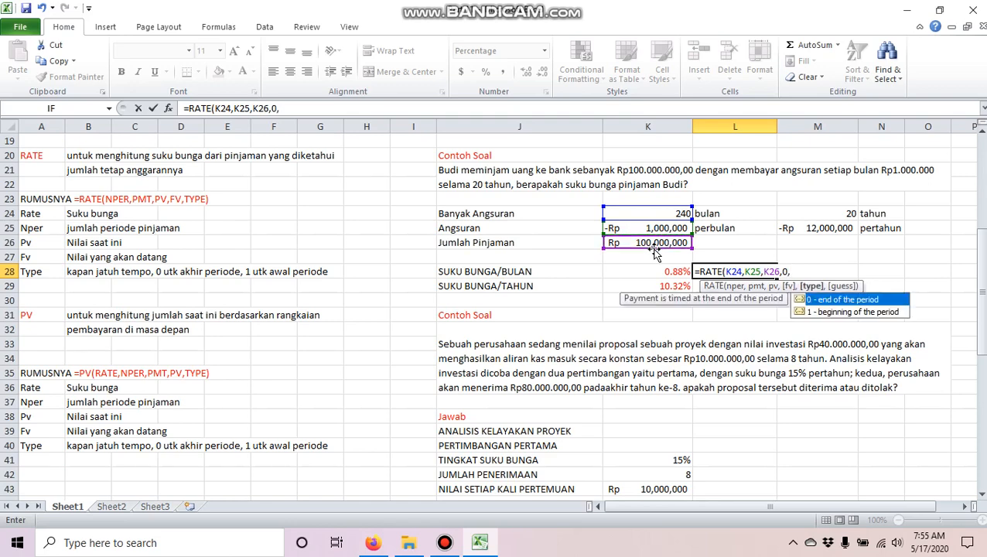
type("0)")
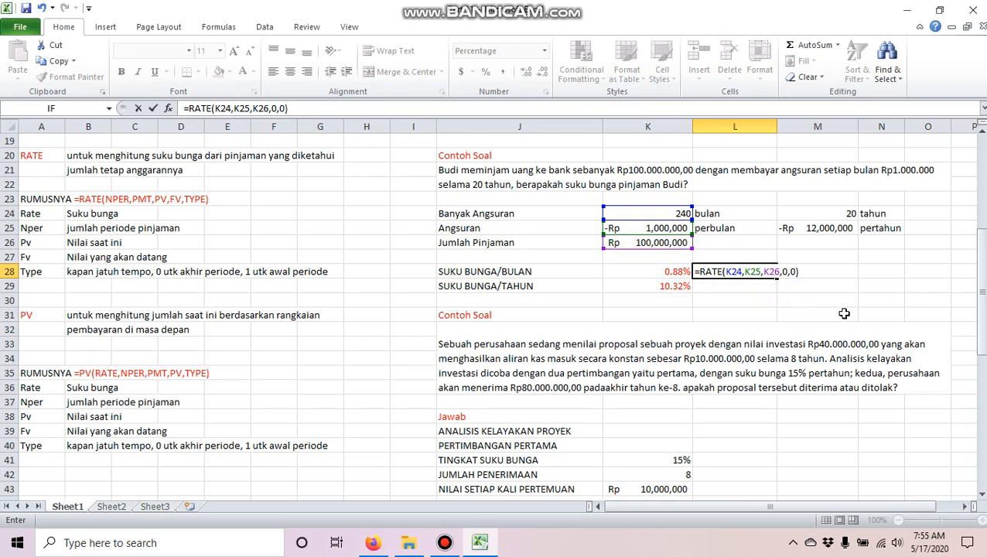
key("Return")
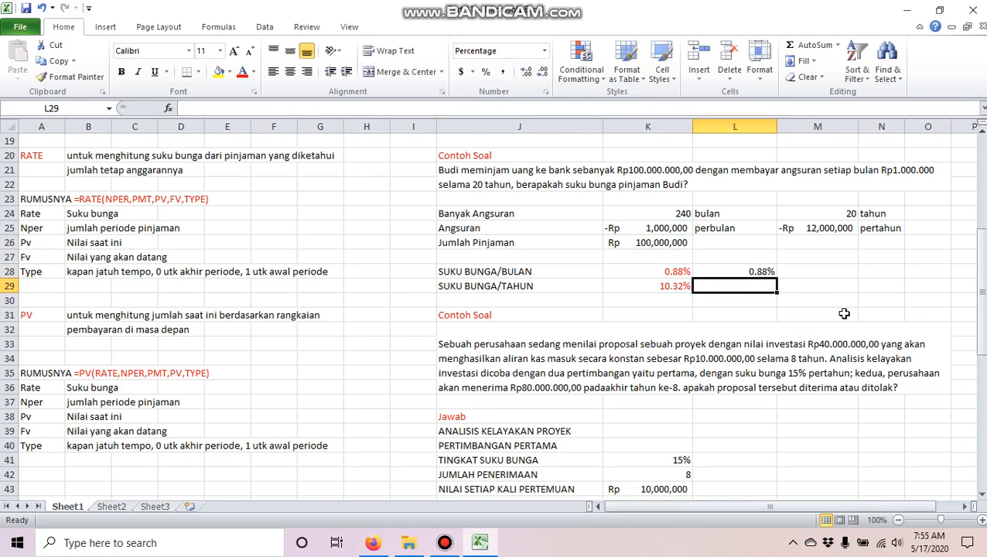
Compare the monthly rate in L28 with the answer in K28, trying fewer decimal places on L28 and restoring them
left_click(760, 271)
left_click(687, 272)
left_click(736, 272)
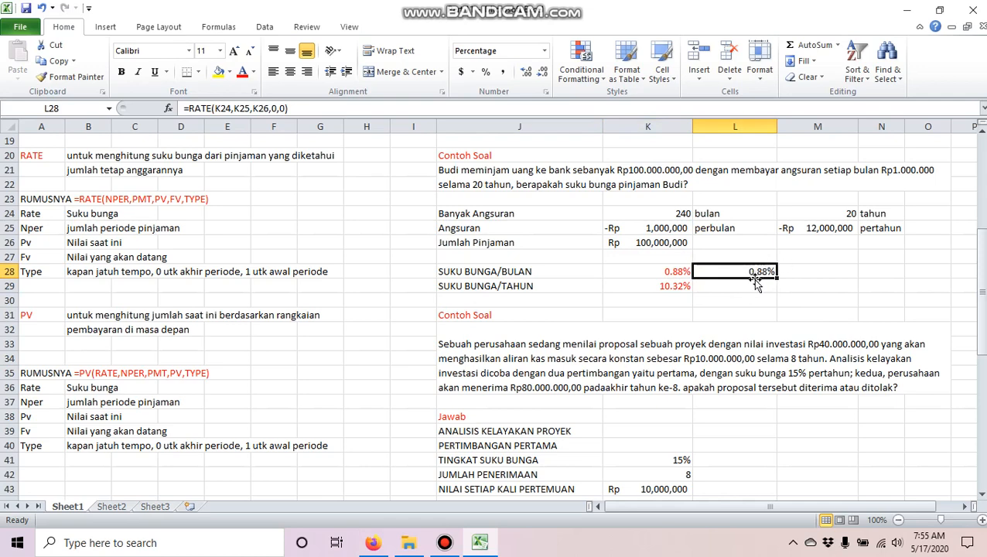
left_click(541, 74)
left_click(540, 73)
left_click(525, 73)
left_click(525, 72)
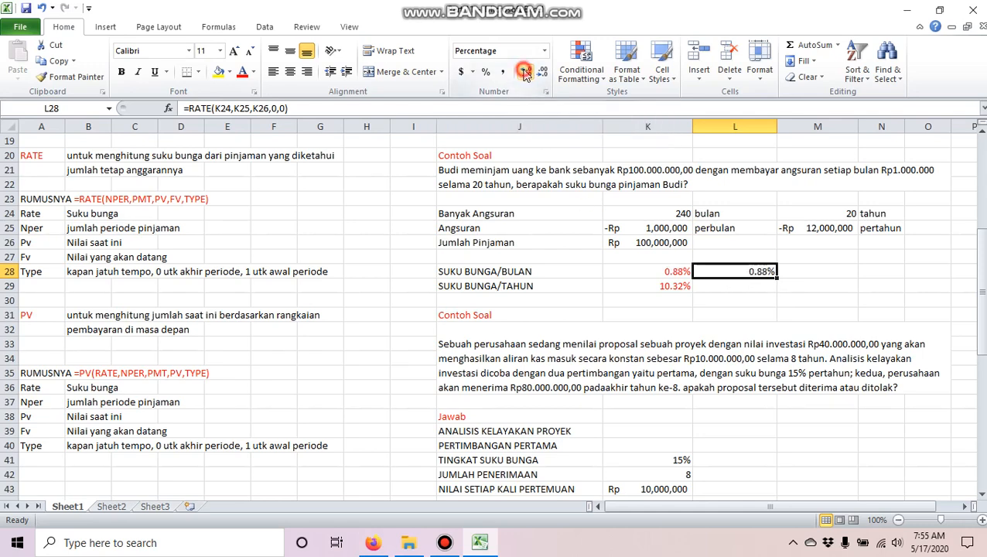
left_click(662, 275)
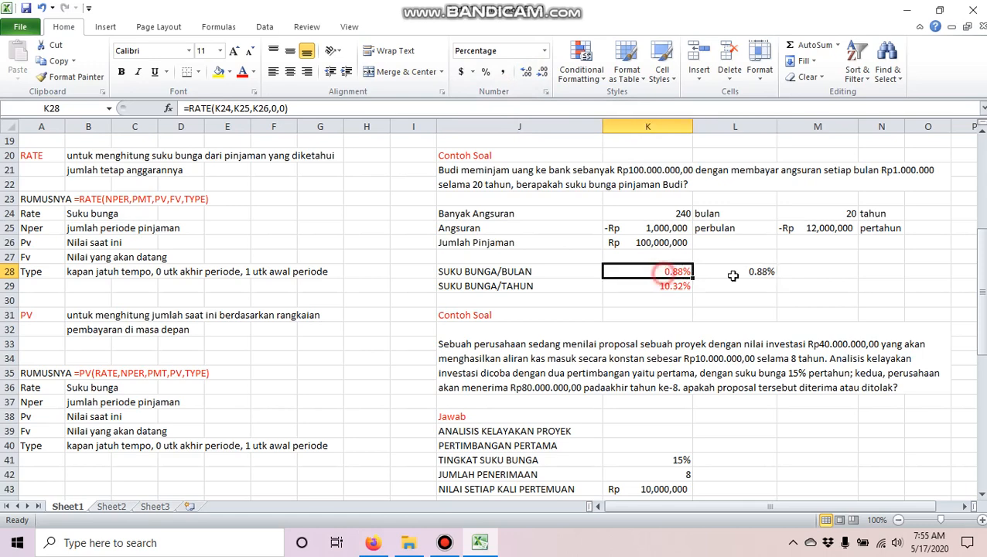
left_click(754, 276)
left_click(671, 274)
left_click(748, 273)
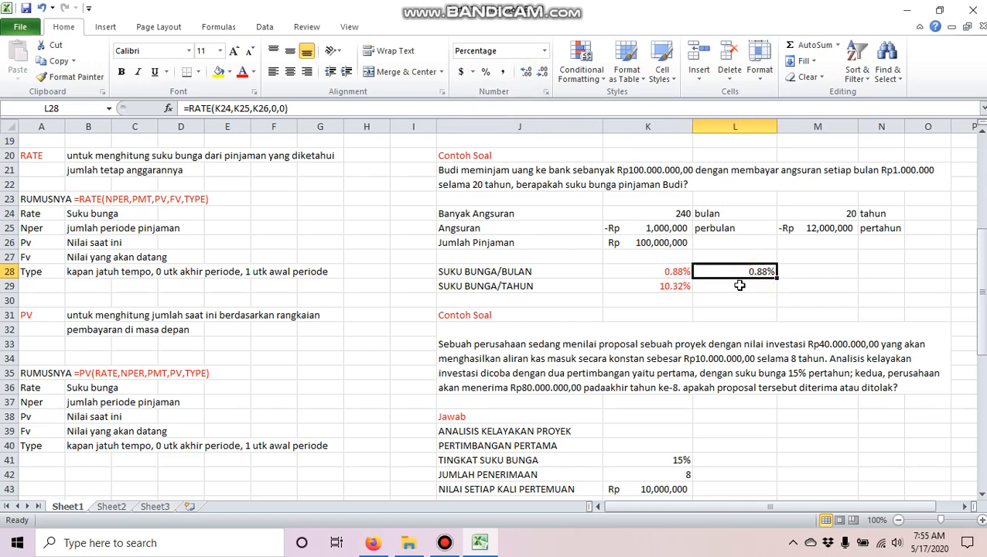
Calculate the yearly interest rate in cell L29 with the formula =RATE(M24,M25,K26,0,0)
left_click(741, 286)
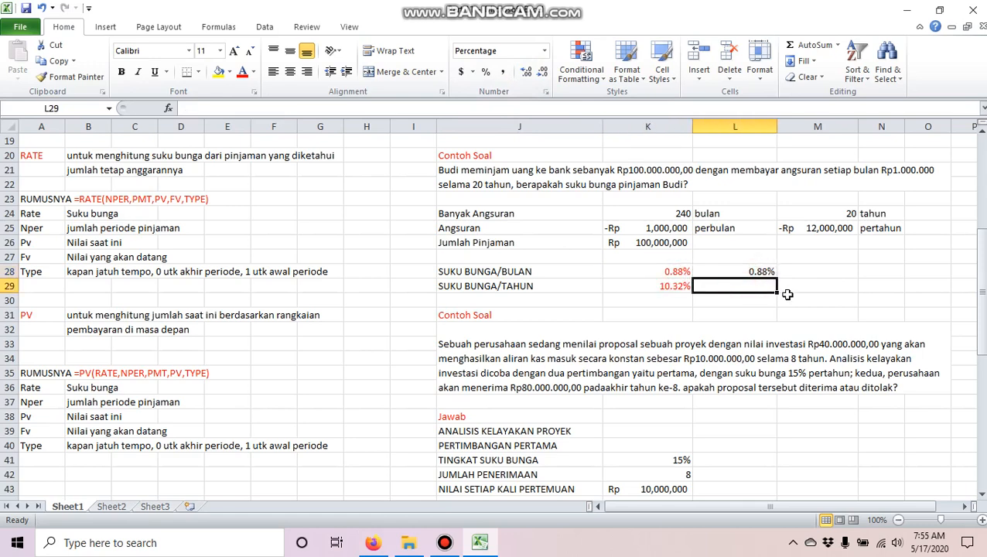
type("=R")
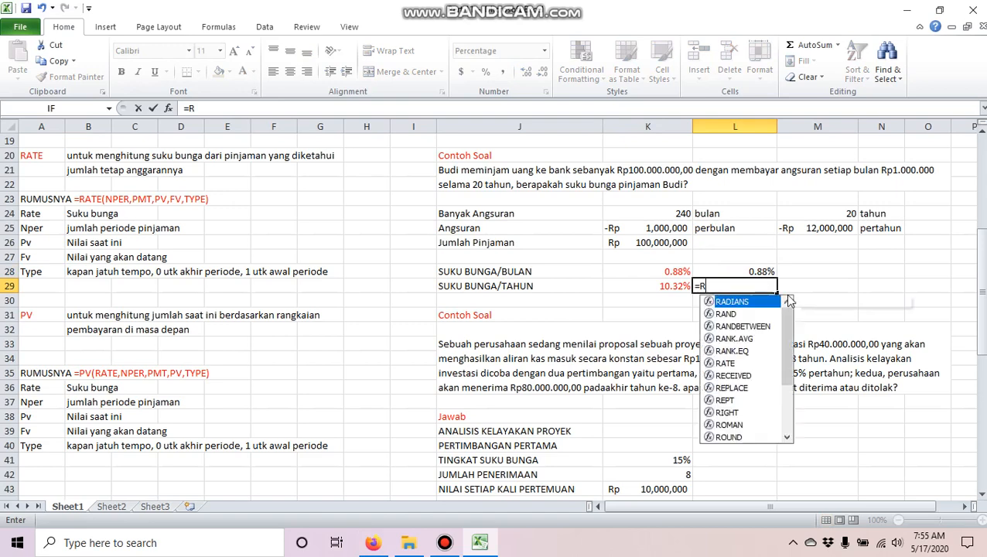
type("ATE(")
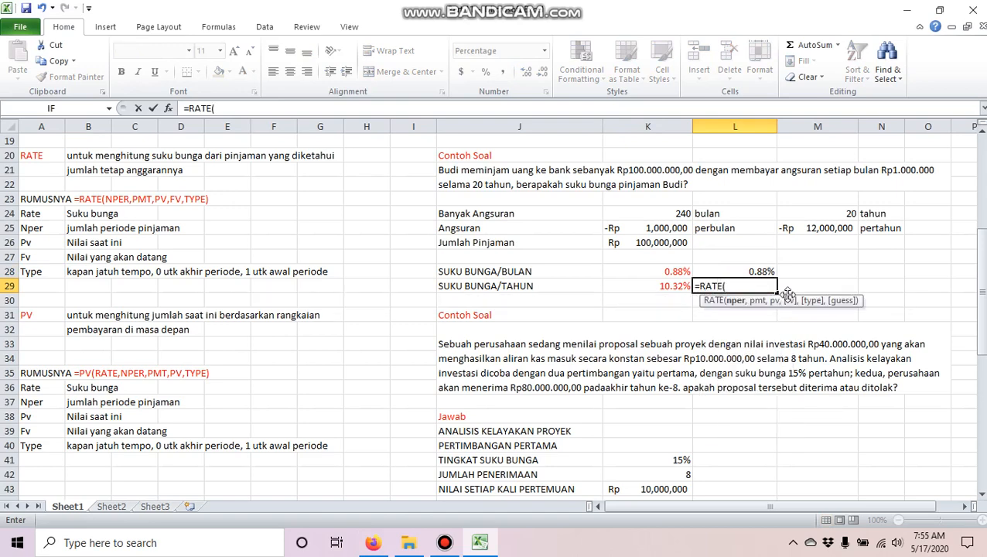
left_click(820, 215)
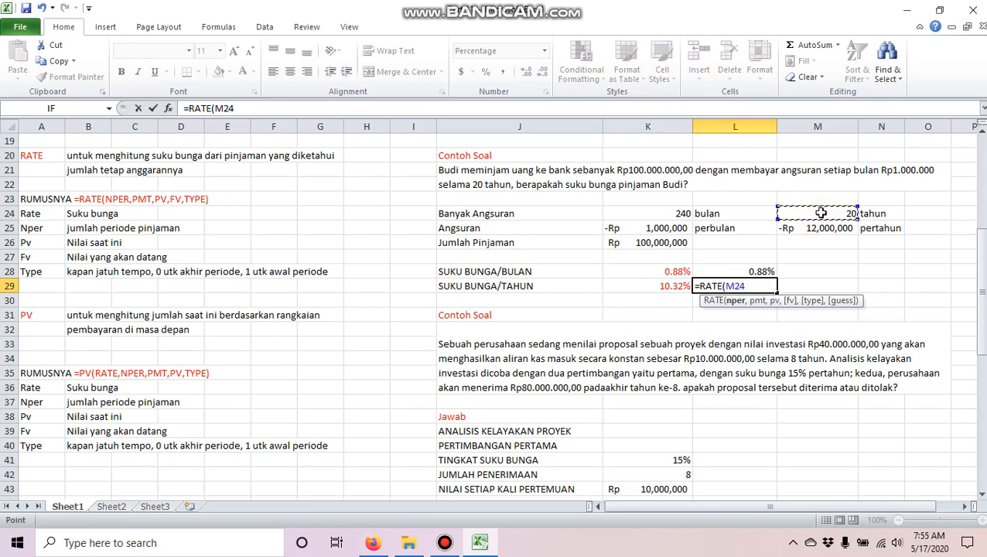
type(",")
left_click(813, 228)
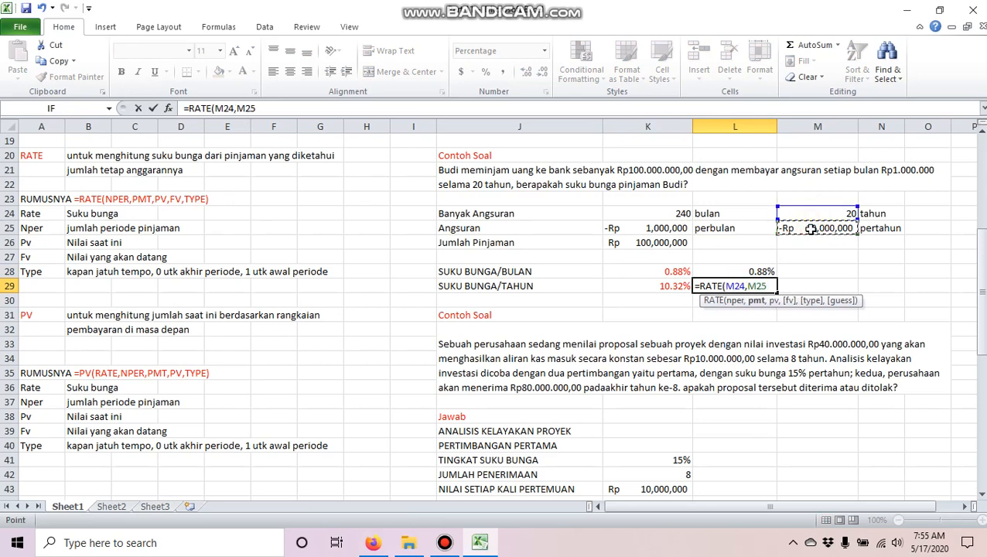
type(",")
left_click(664, 243)
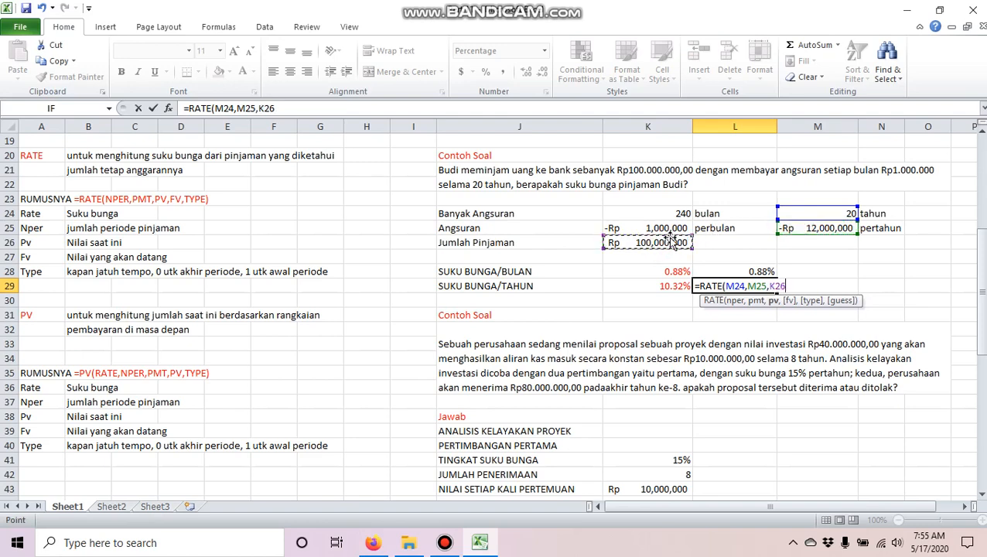
type(",0")
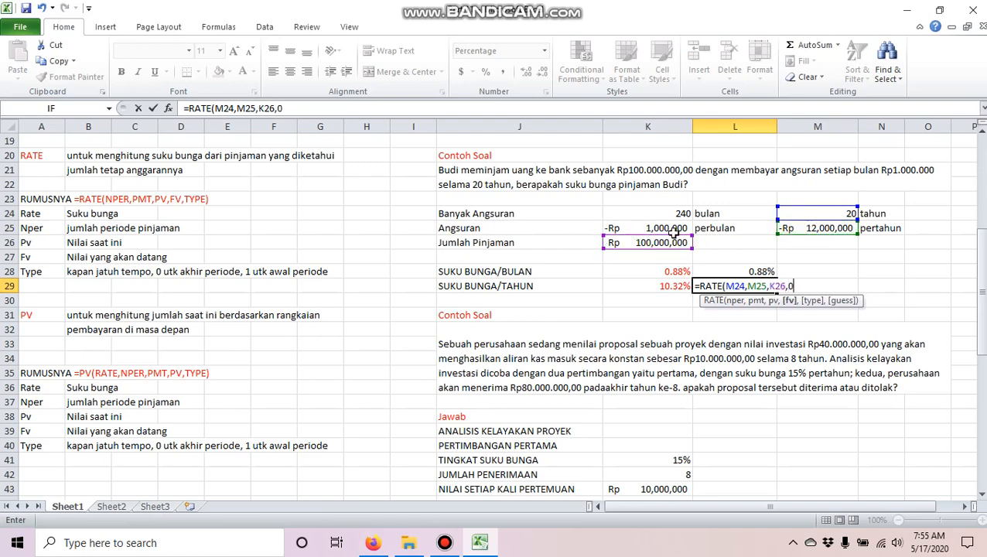
type(",")
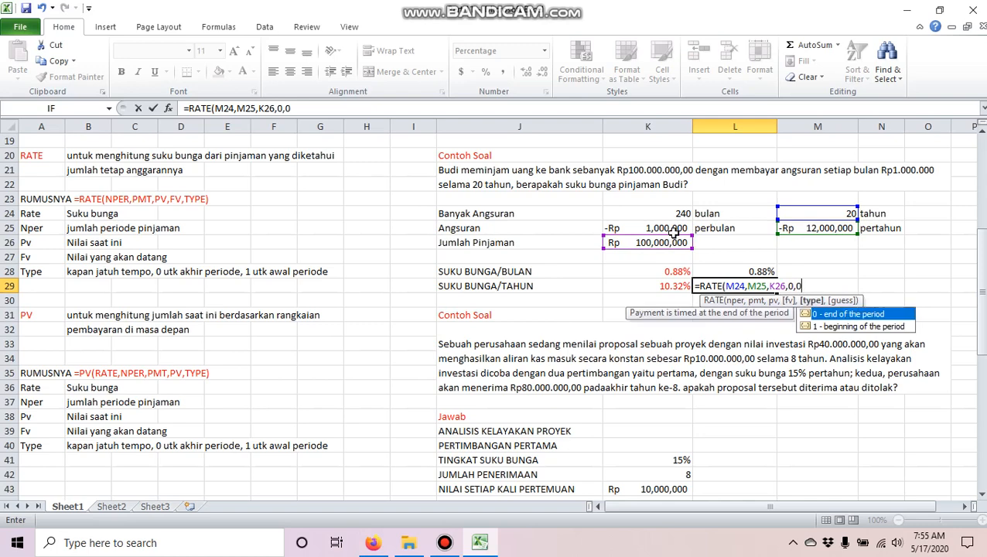
type("0)")
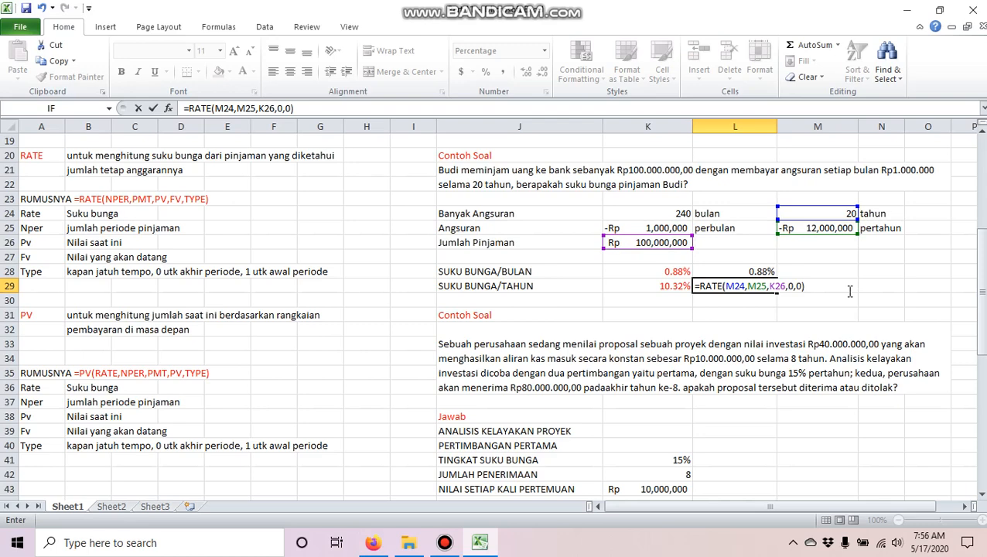
key("Return")
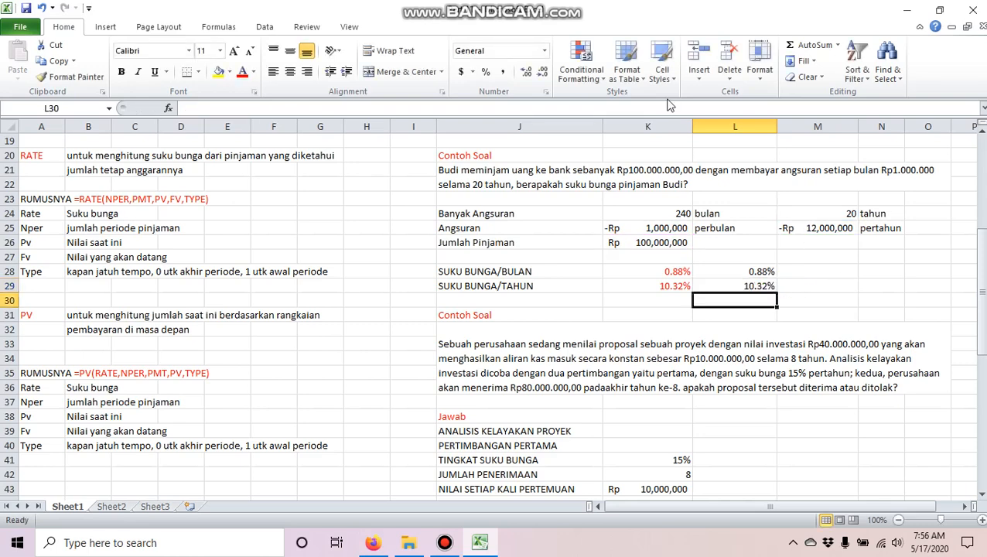
Review the negative installment amounts in K25 and M25 against the loan amount in K26 and the monthly rate in K28
left_click_drag(653, 226, 810, 230)
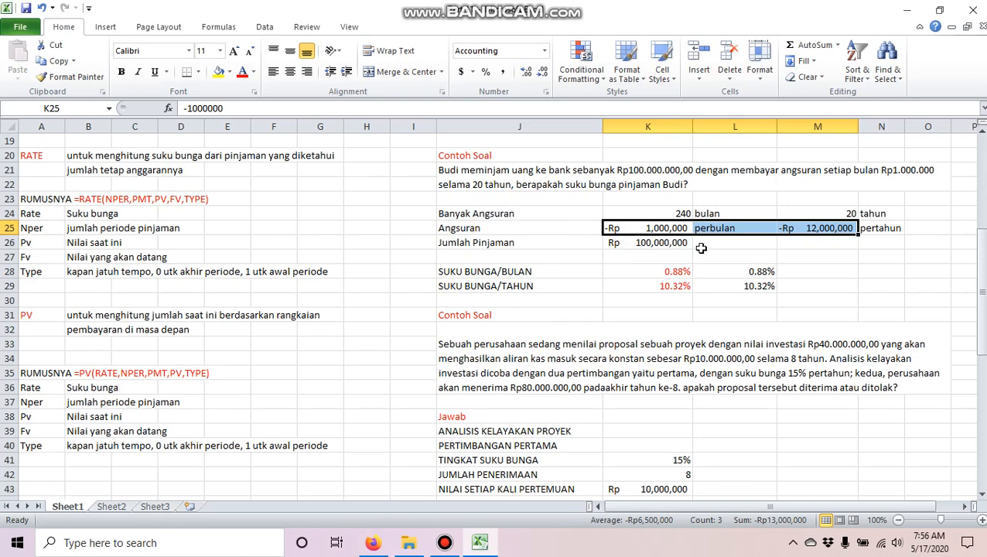
left_click(625, 227)
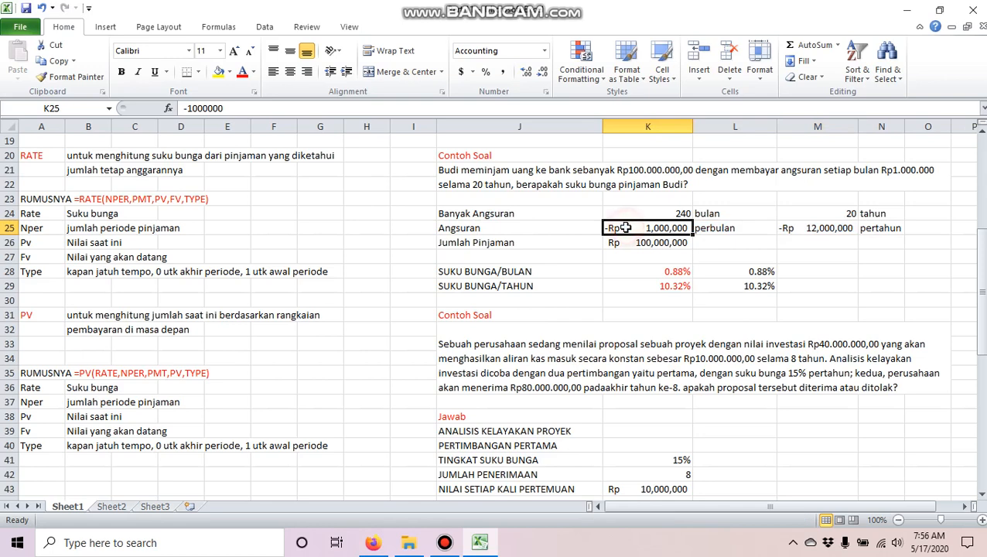
key("Down")
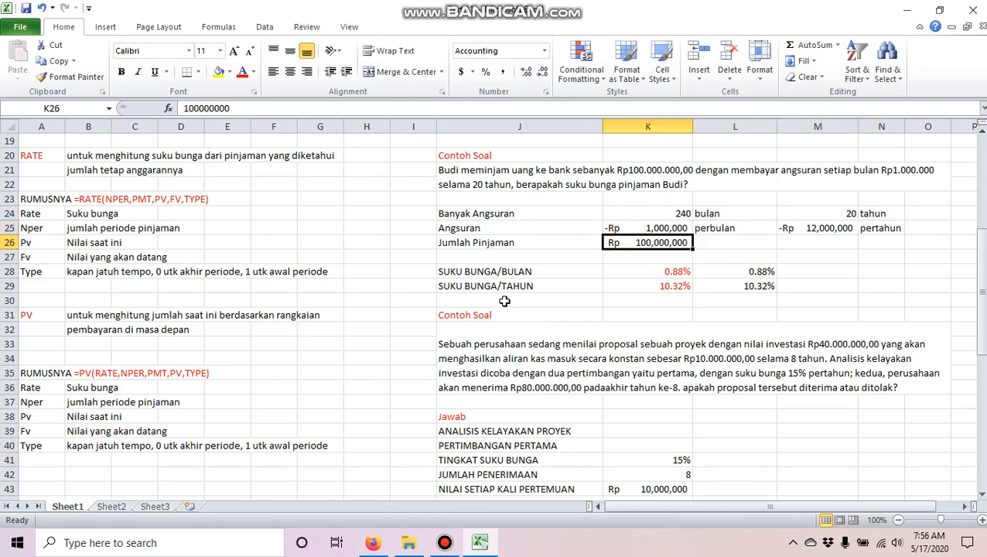
left_click_drag(670, 272, 664, 257)
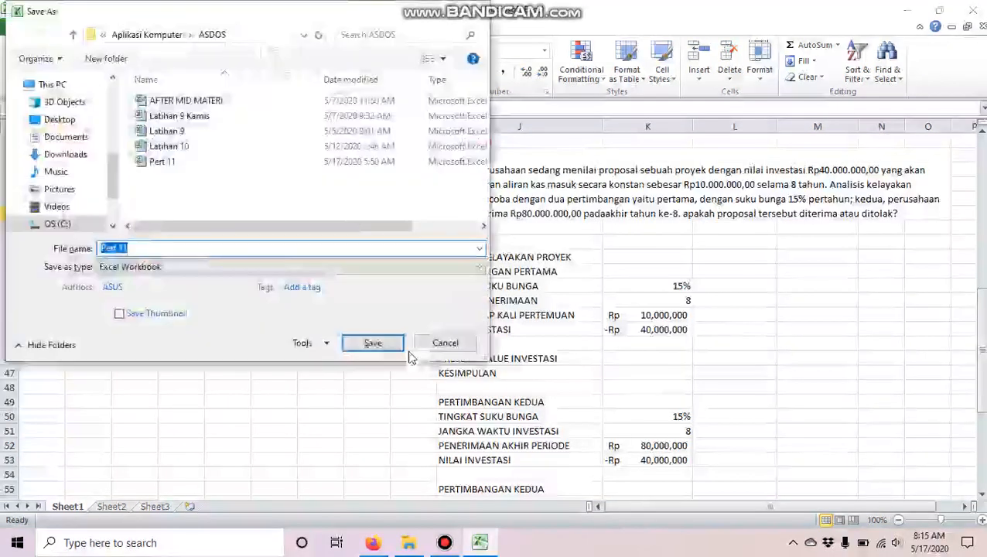
Dismiss the Save As dialog and examine the PV description in B31 and its formula syntax in A35
left_click(478, 10)
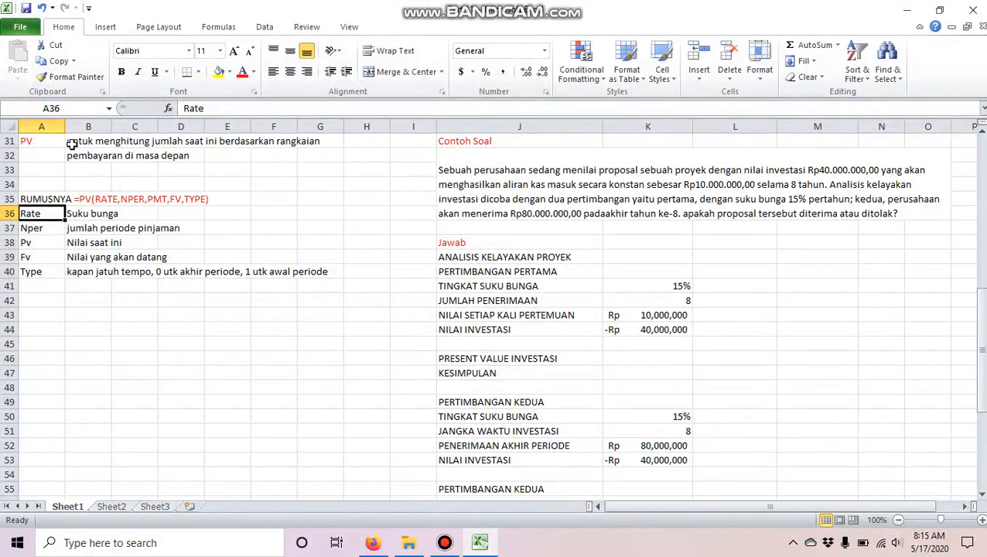
left_click(71, 144)
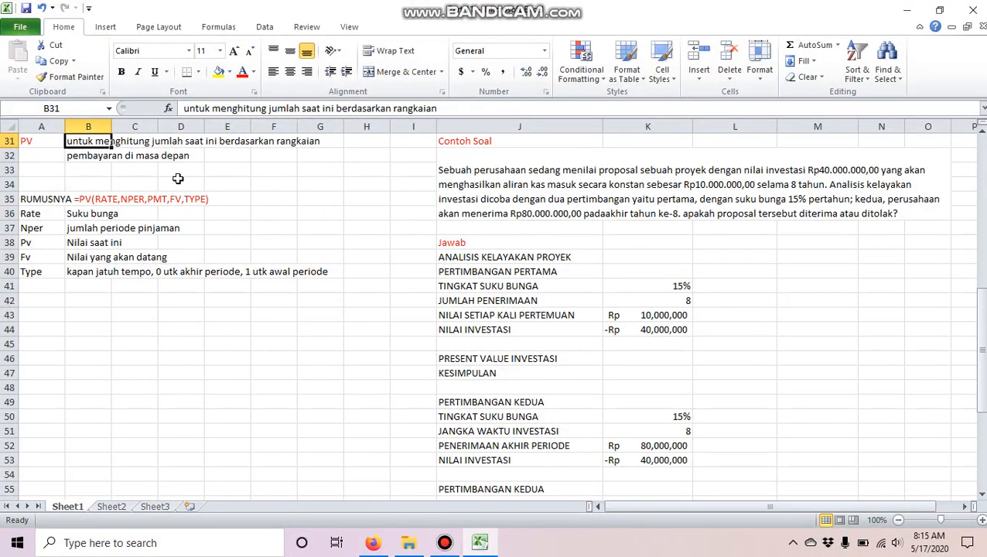
left_click(56, 201)
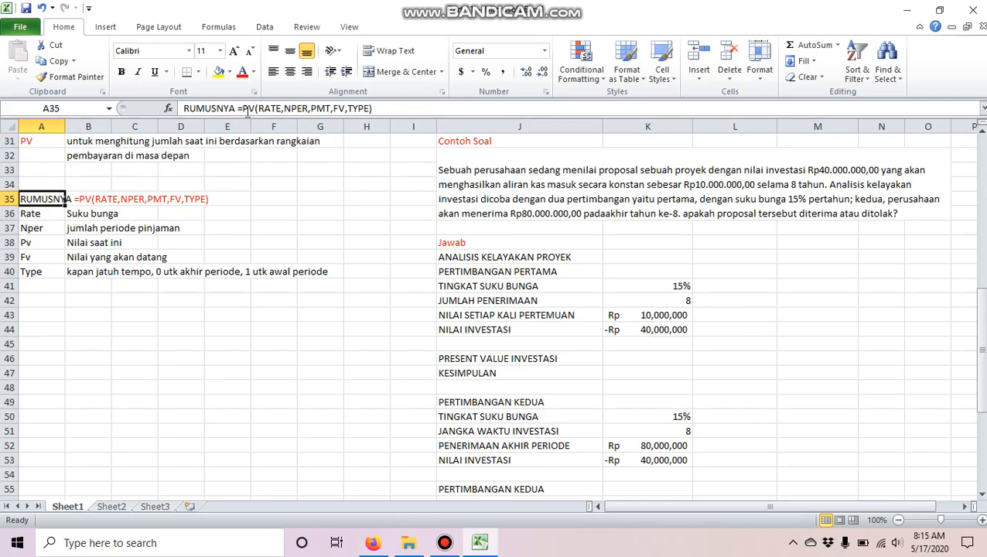
left_click_drag(238, 108, 378, 107)
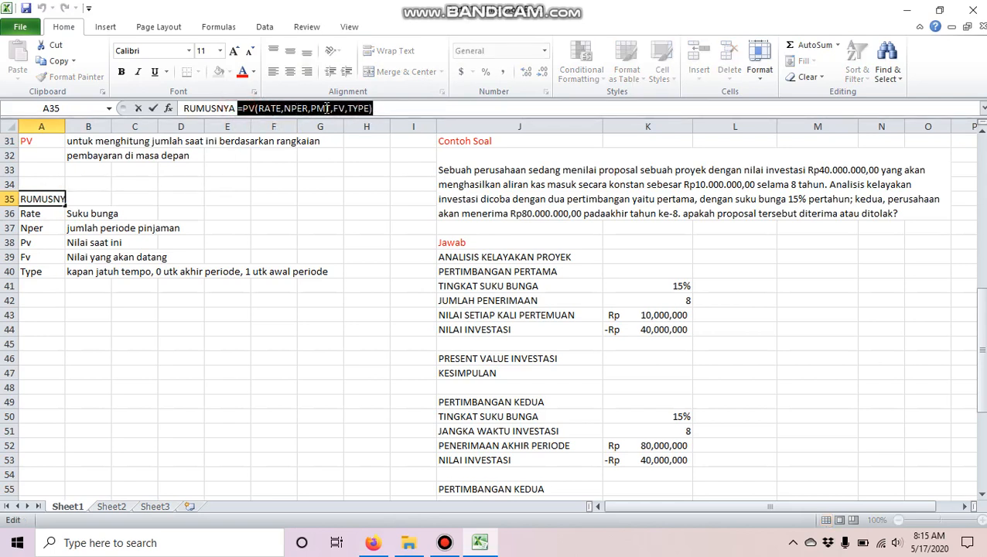
key("Return")
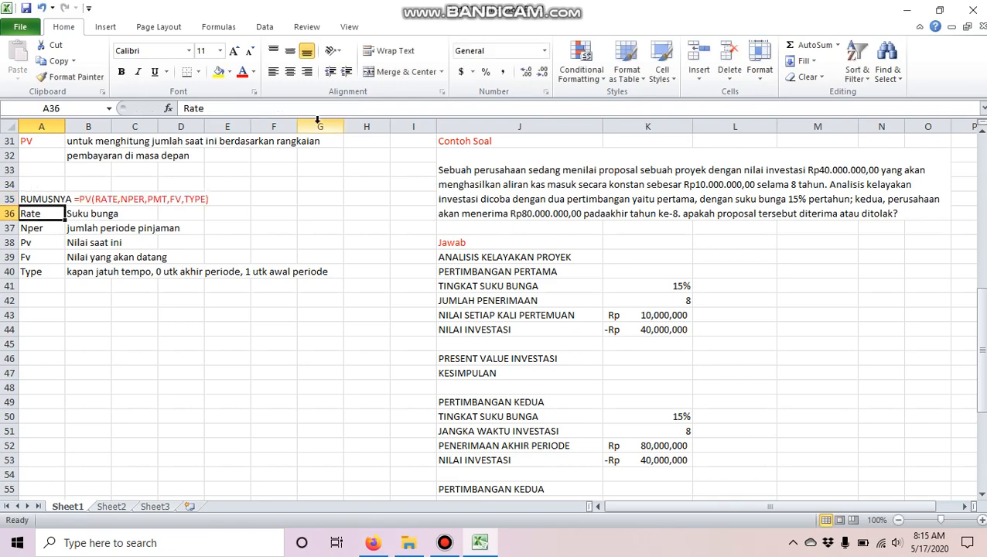
Examine the PV argument descriptions in rows 36 to 40 and the sample investment problem in J32
left_click_drag(29, 215, 308, 286)
left_click(461, 204)
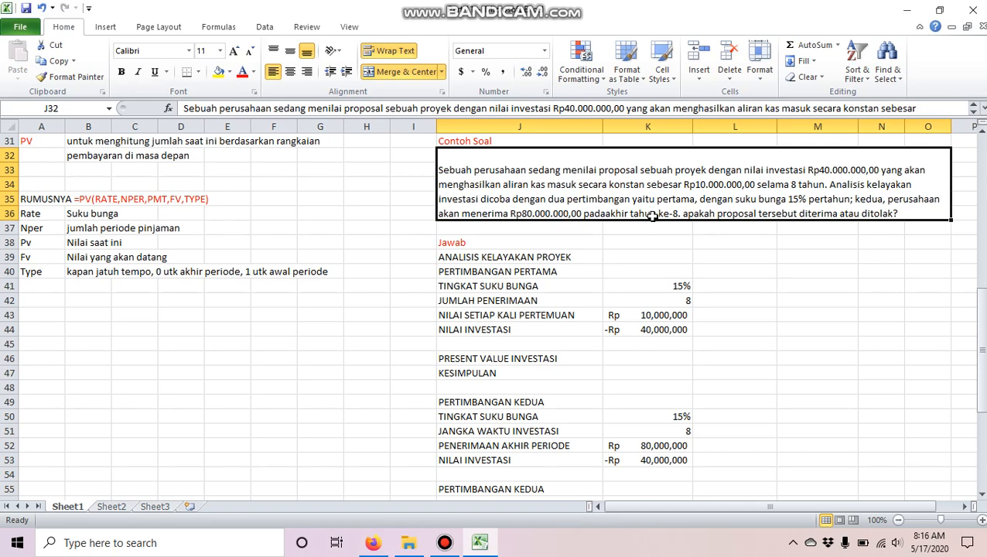
scroll(806, 231, "down", 1)
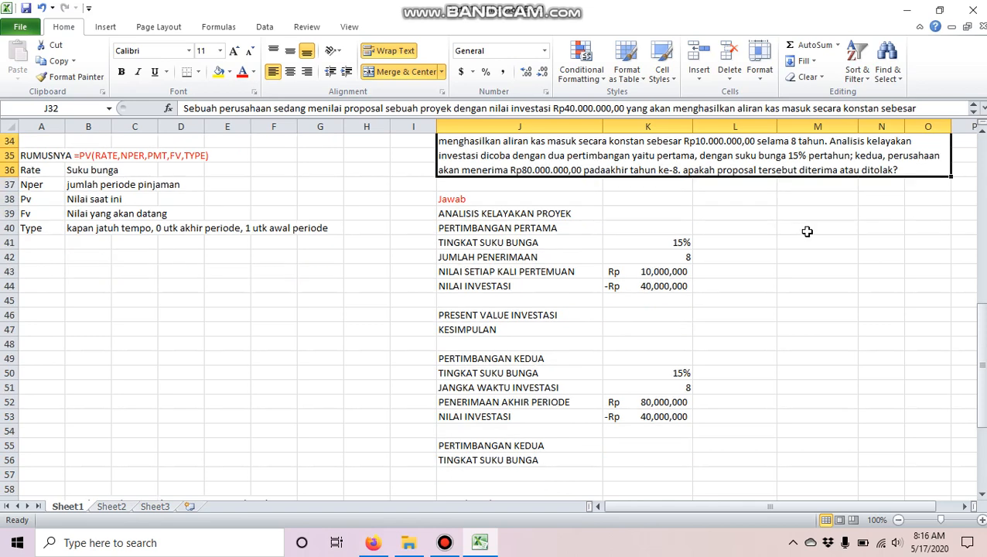
scroll(807, 232, "down", 1)
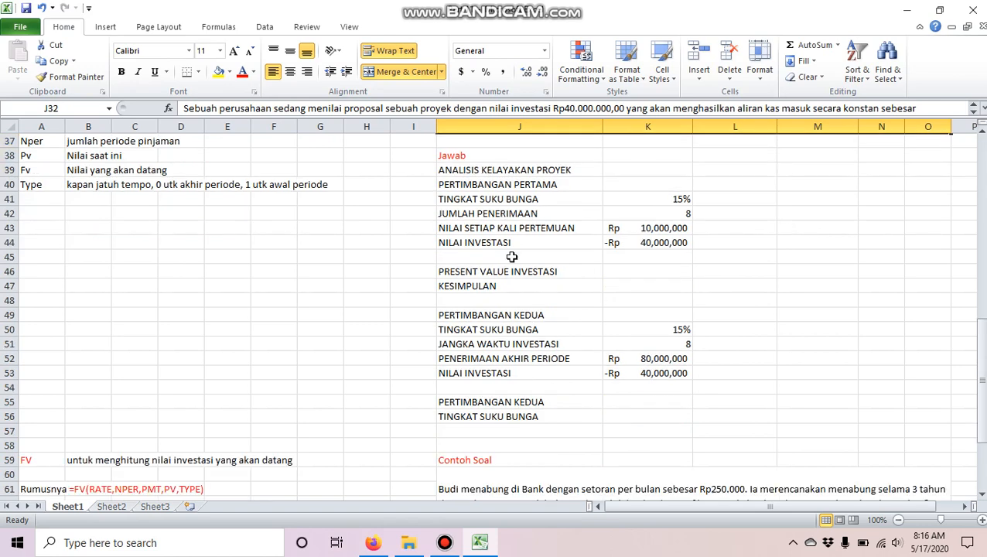
Review the first and second consideration blocks, comparing their interest rates and numbers of periods
left_click_drag(444, 184, 641, 280)
left_click_drag(442, 312, 660, 413)
left_click(524, 198)
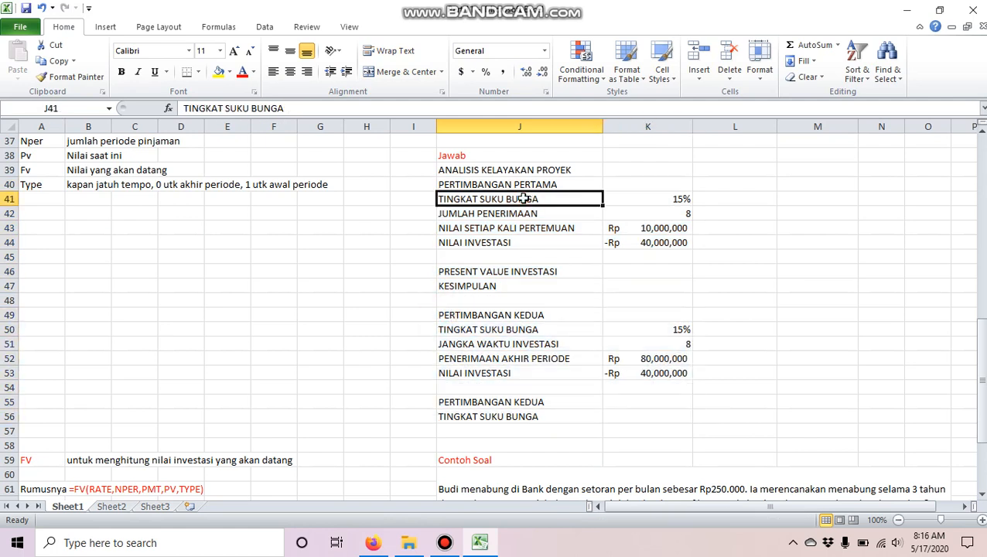
left_click(641, 196)
left_click(642, 213)
left_click_drag(555, 198, 611, 210)
left_click_drag(537, 331, 651, 341)
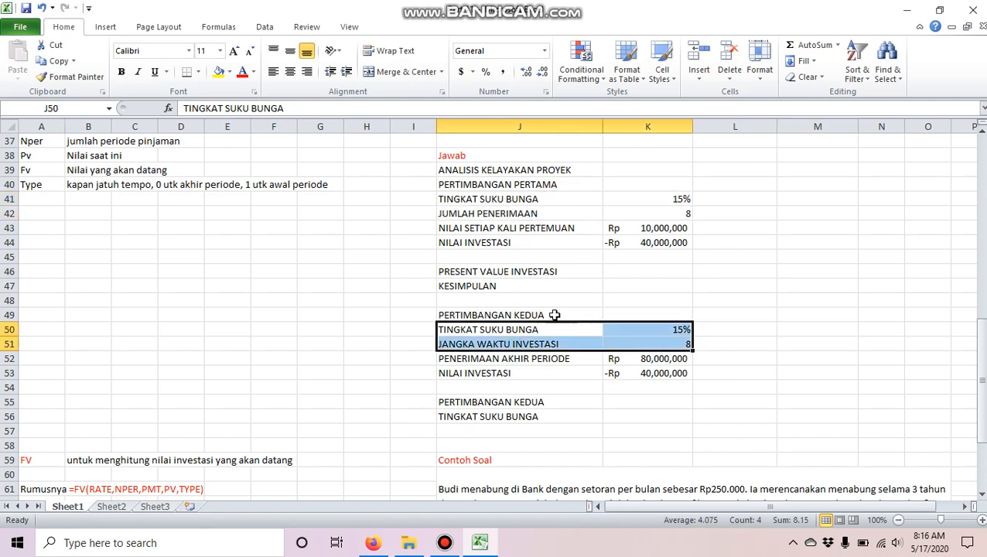
Compare the periodic receipt in row 43 with the end-of-period receipt in row 52, then review both input blocks
left_click(566, 201)
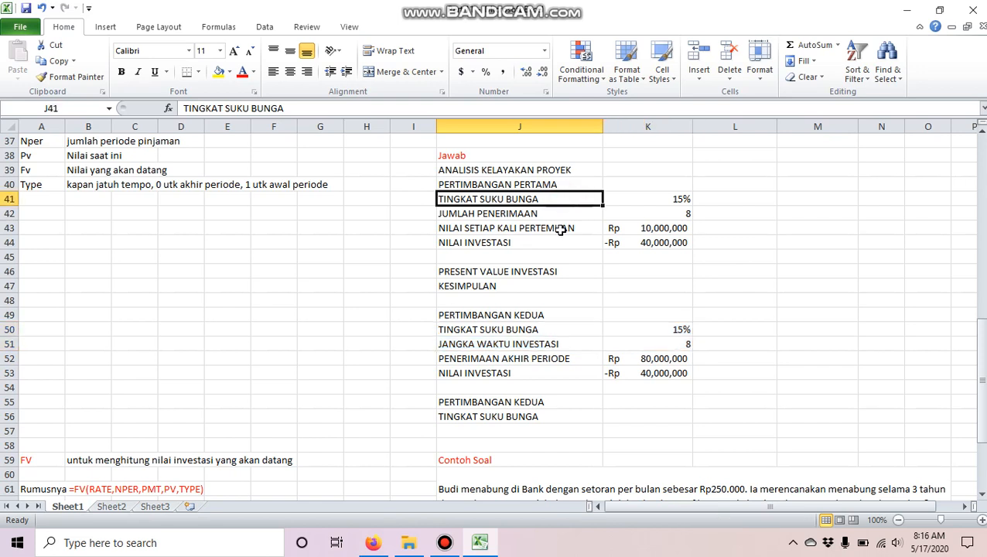
left_click(561, 230)
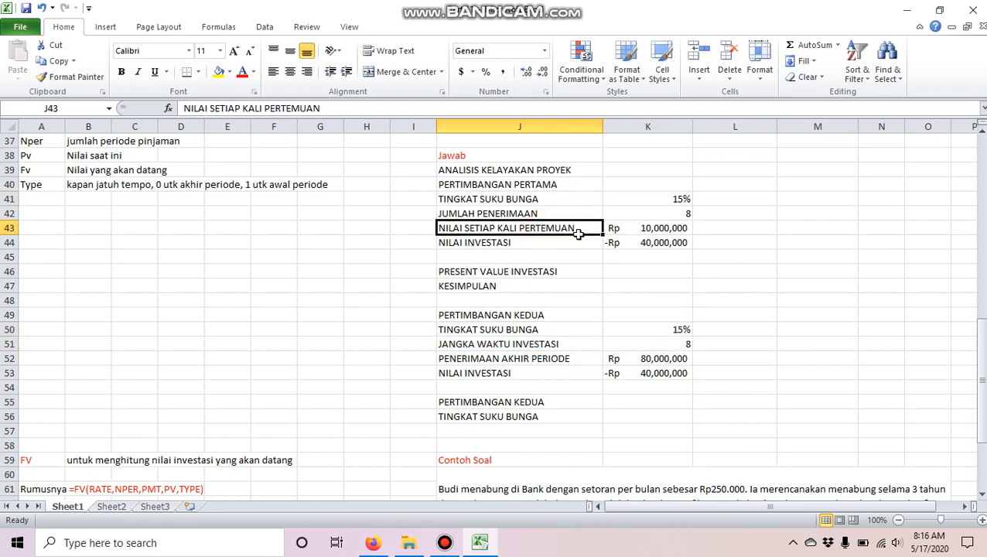
left_click_drag(539, 228, 621, 228)
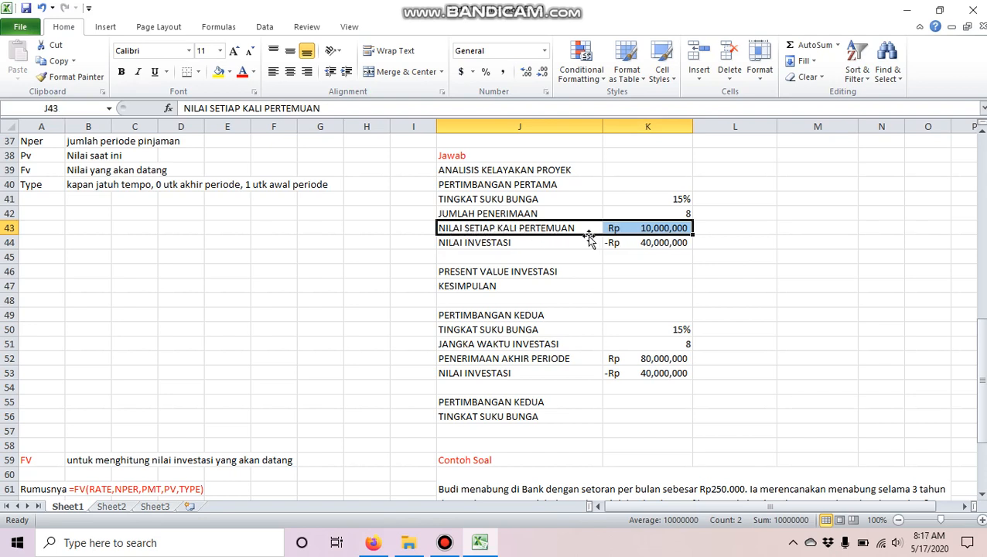
left_click(613, 230)
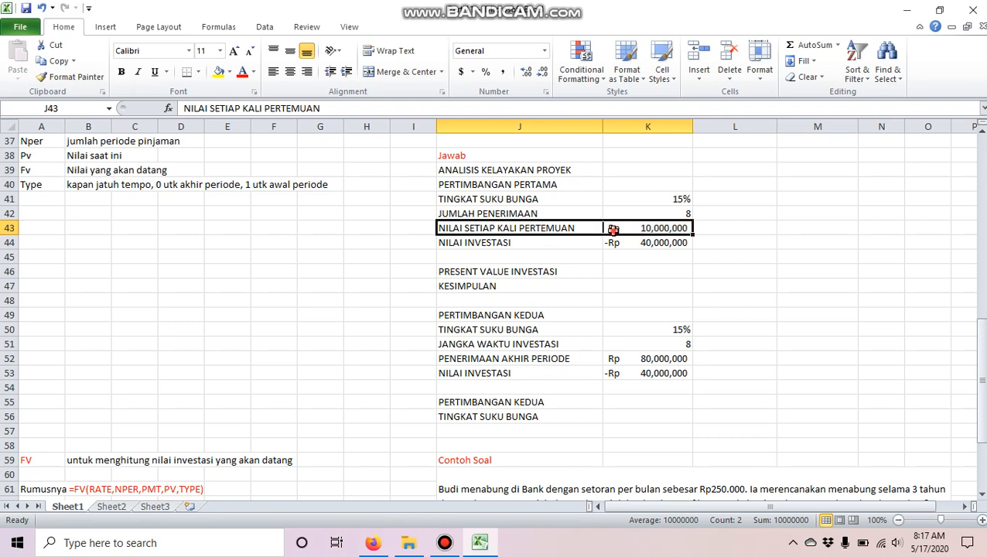
left_click_drag(469, 358, 614, 362)
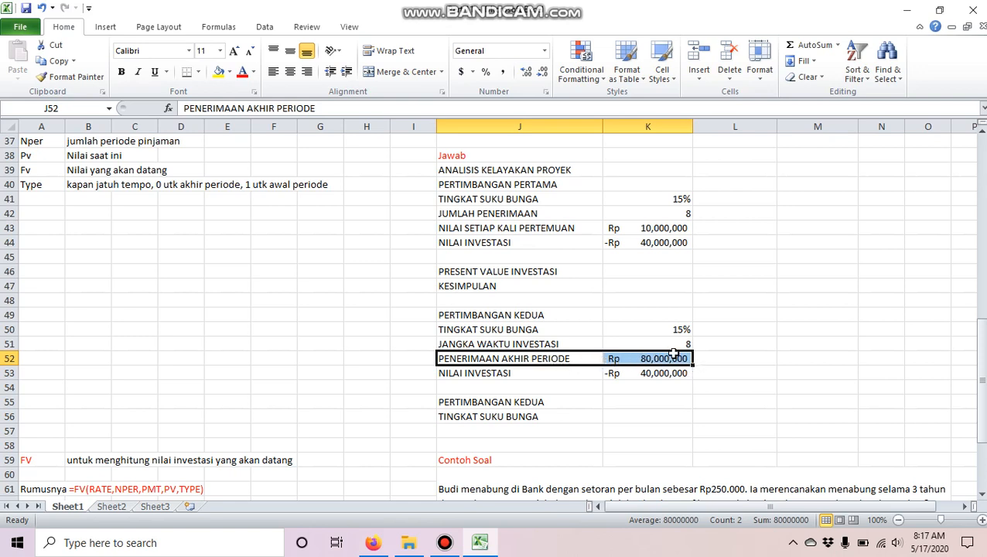
left_click_drag(475, 200, 654, 241)
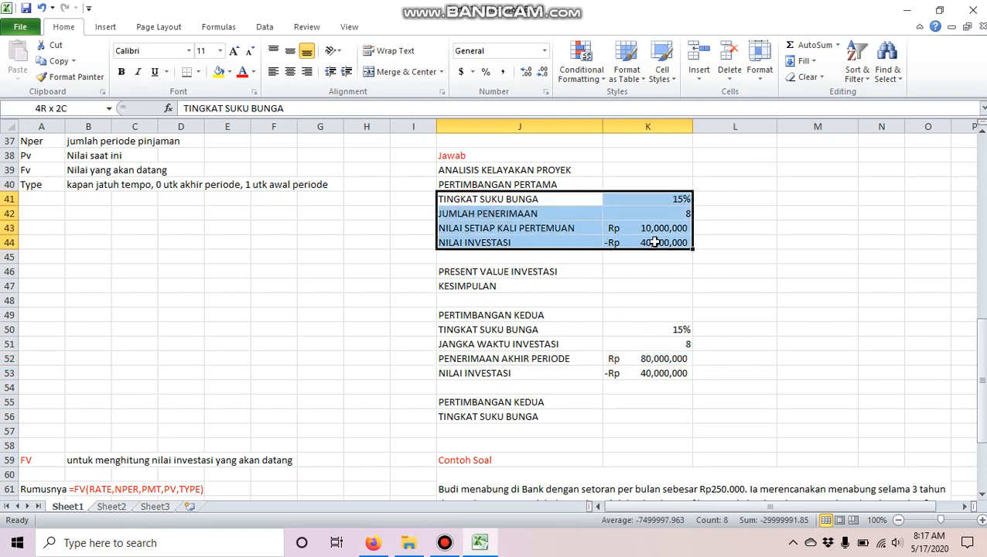
left_click_drag(477, 333, 623, 363)
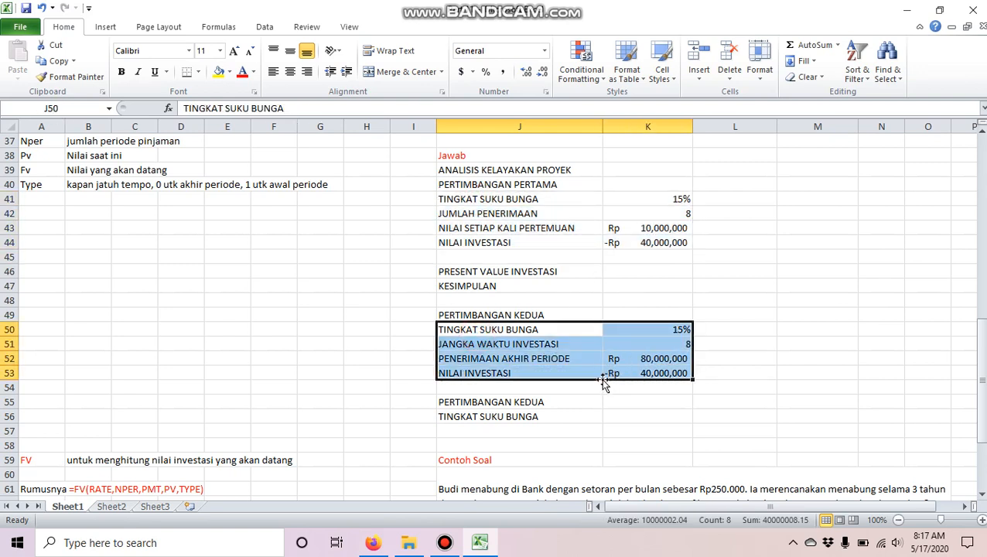
Calculate the first consideration's present value in cell K46 with the formula =PV(K41,K42,K43,0,0)
scroll(624, 290, "up", 1)
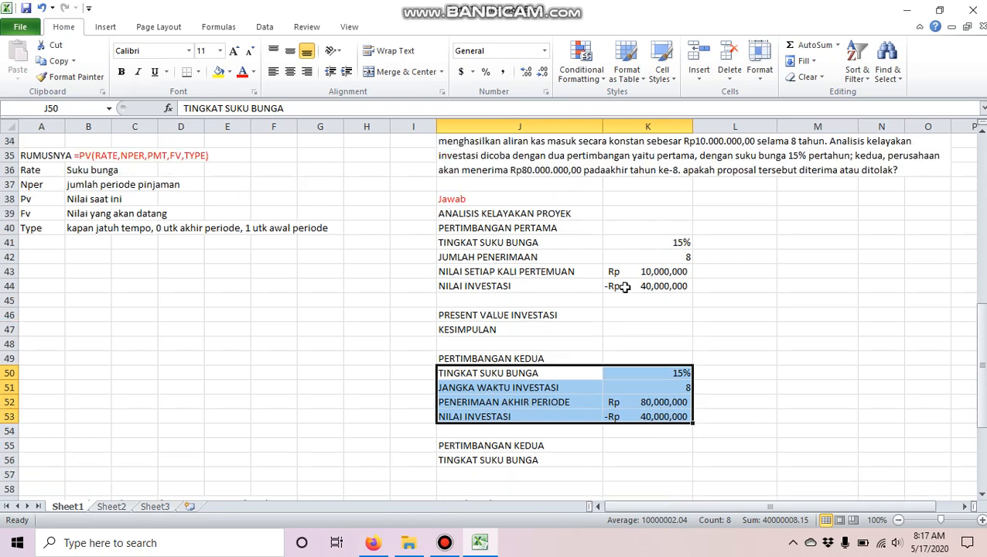
left_click(628, 312)
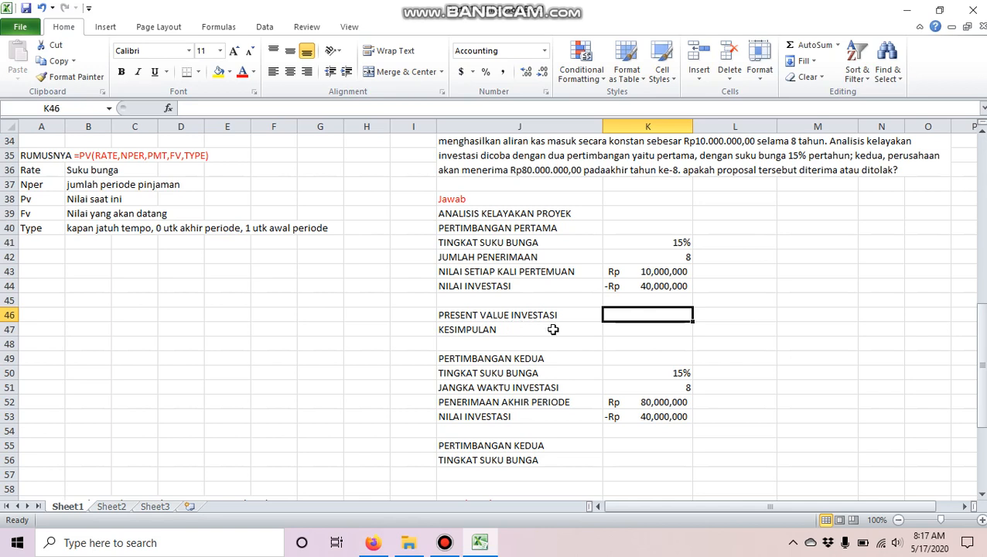
type("=")
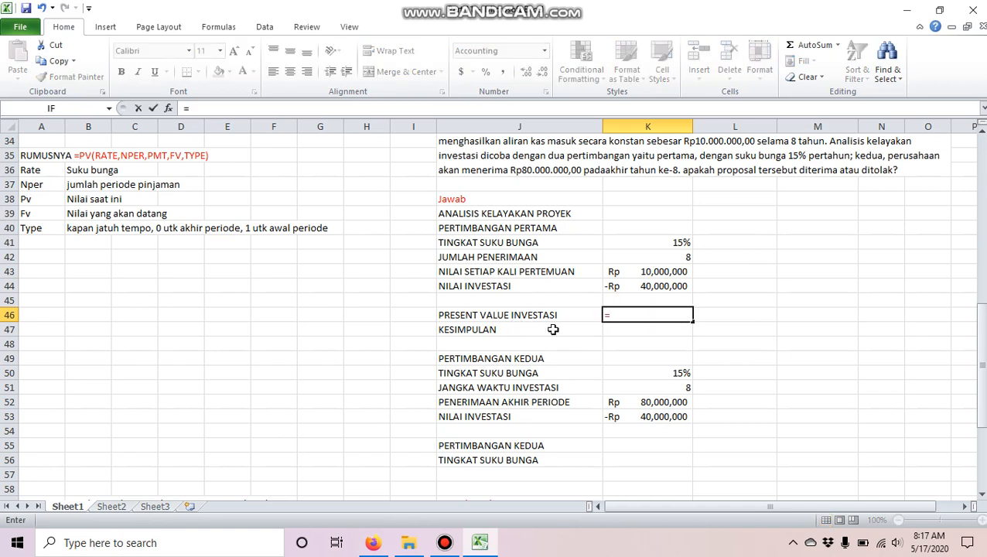
type("PV")
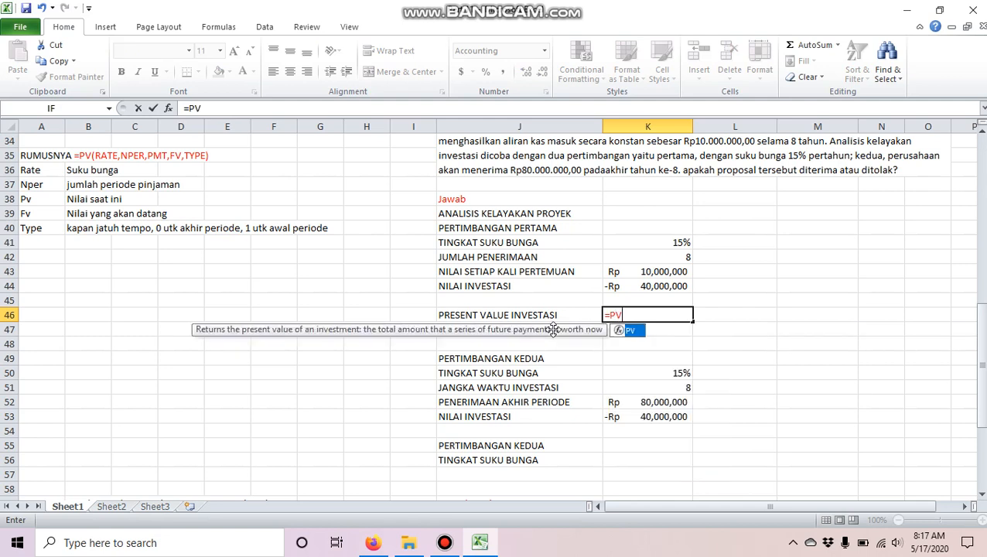
type("(")
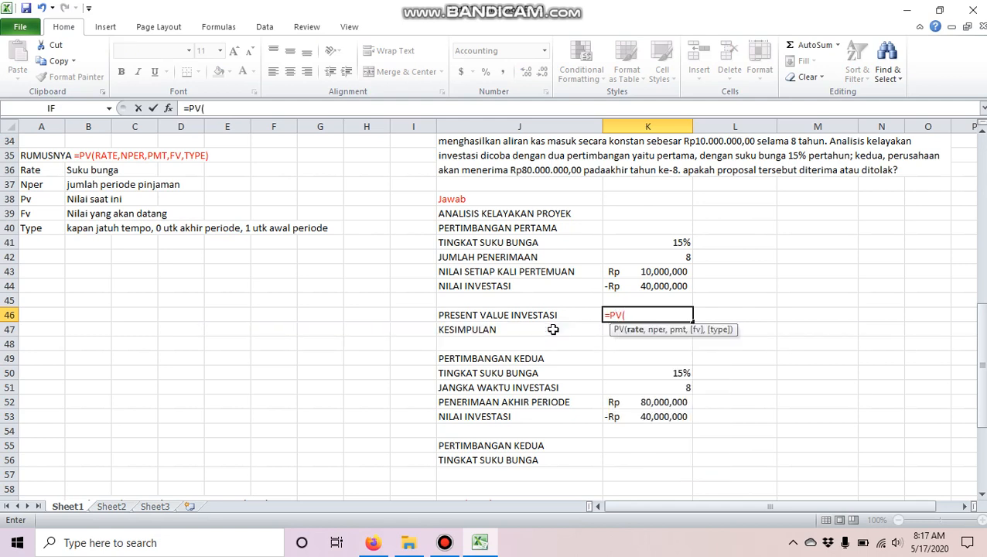
left_click(659, 242)
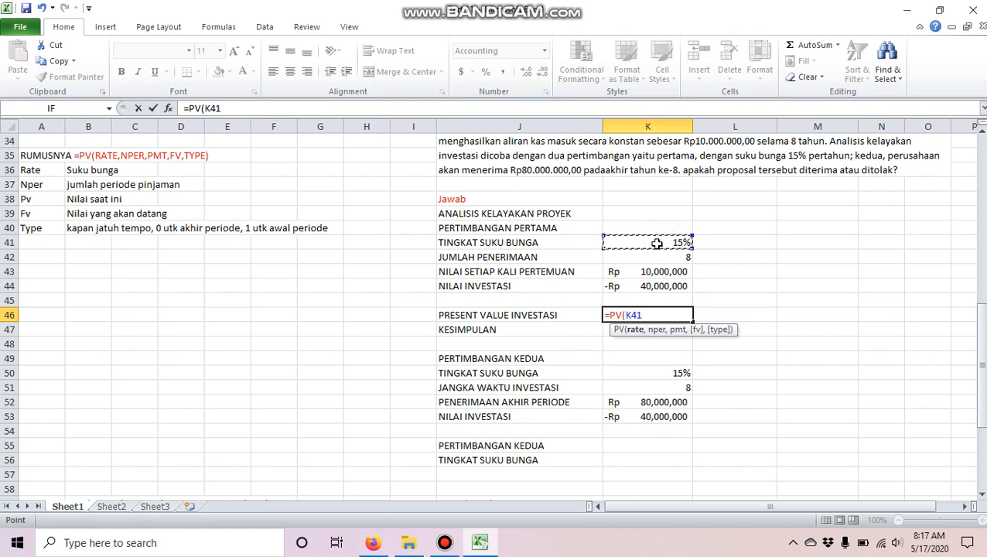
type(",")
left_click(645, 259)
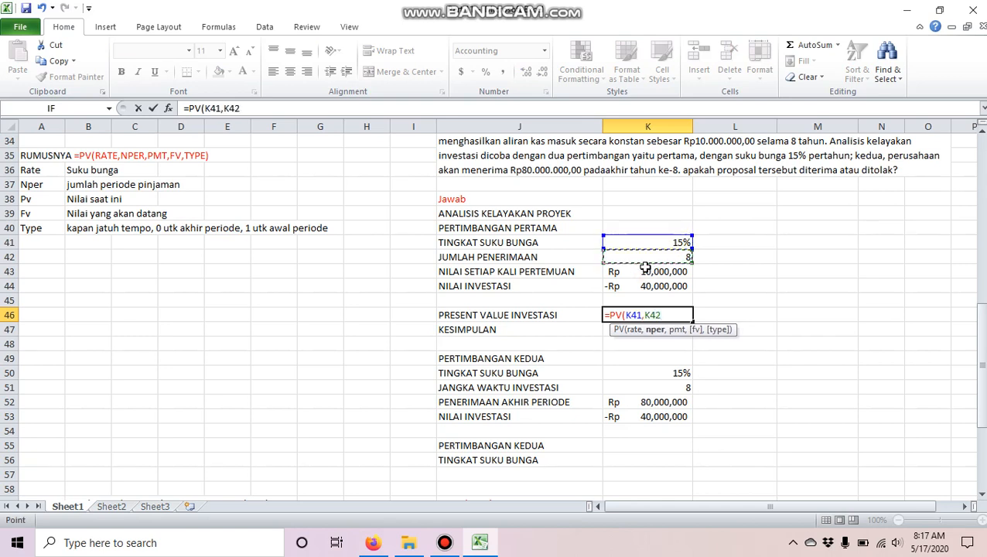
type(",")
left_click(646, 273)
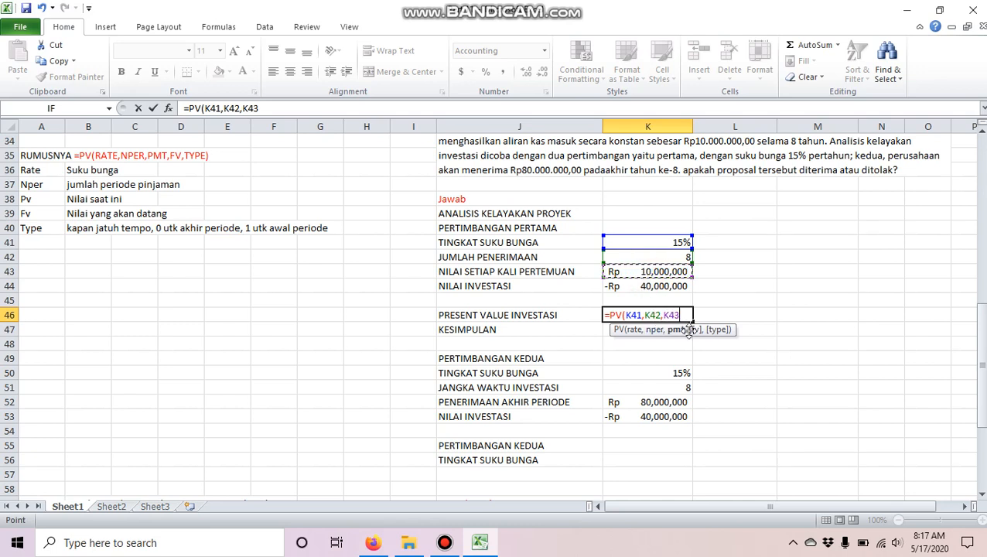
type(",")
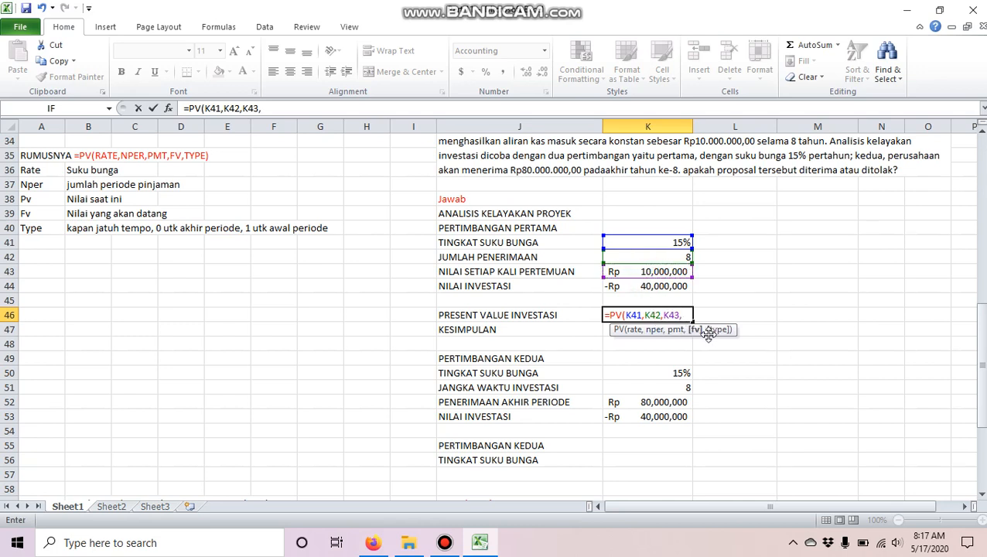
type("0,")
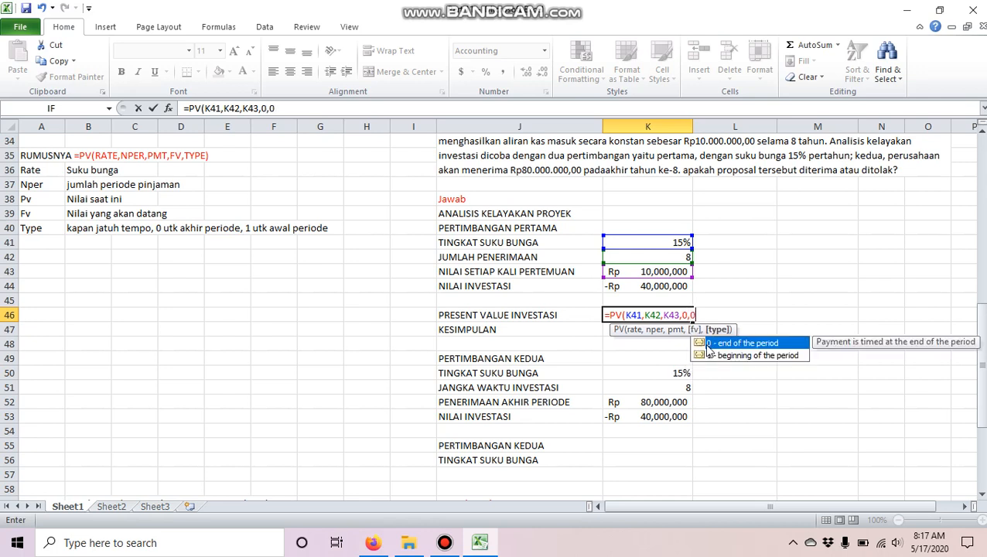
type("0)")
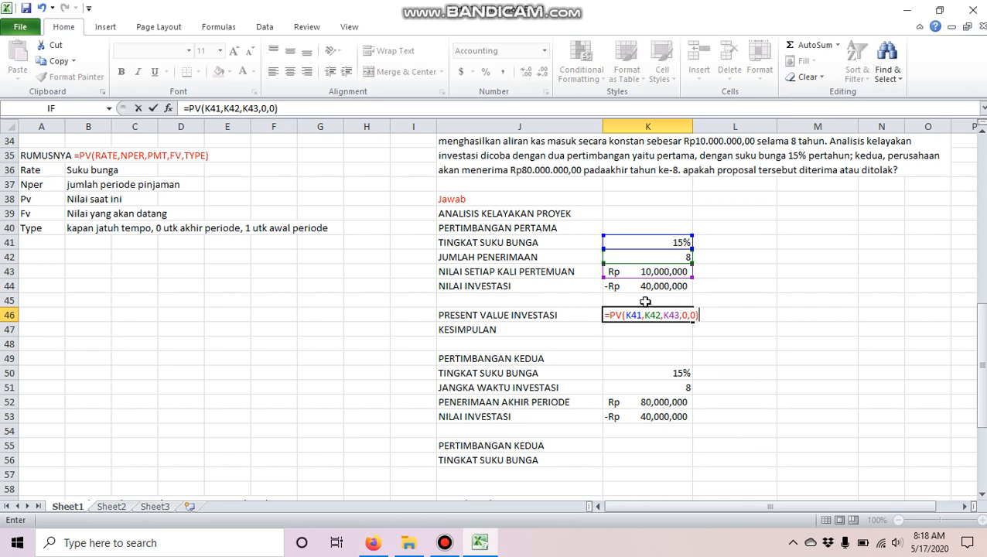
key("Return")
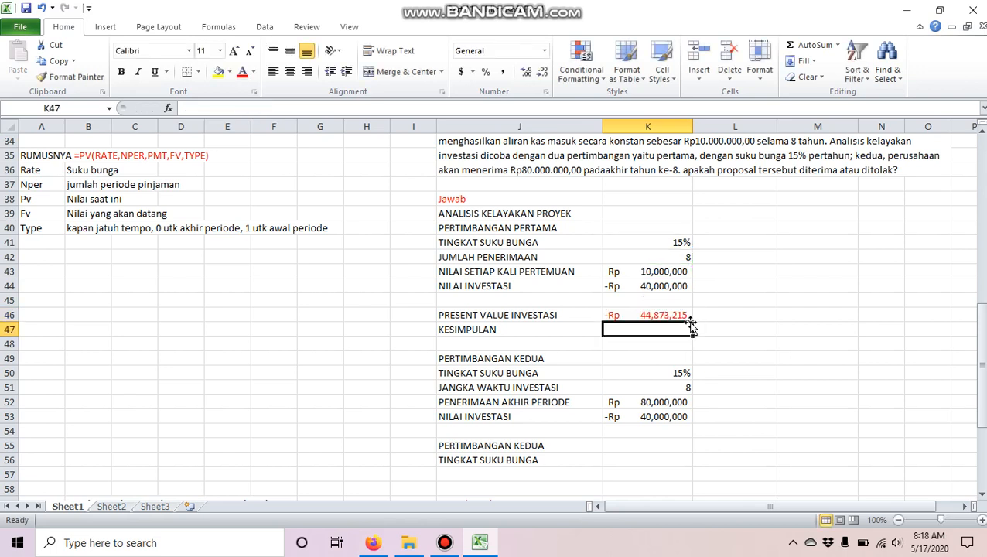
Check the present value in K46 and enter the conclusion Layak in cell K47
left_click(623, 315)
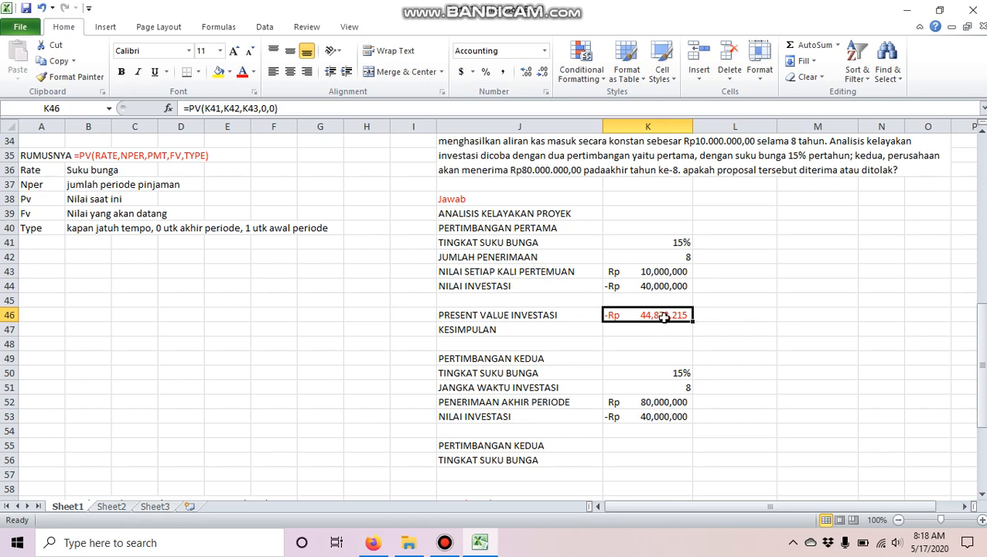
left_click(657, 330)
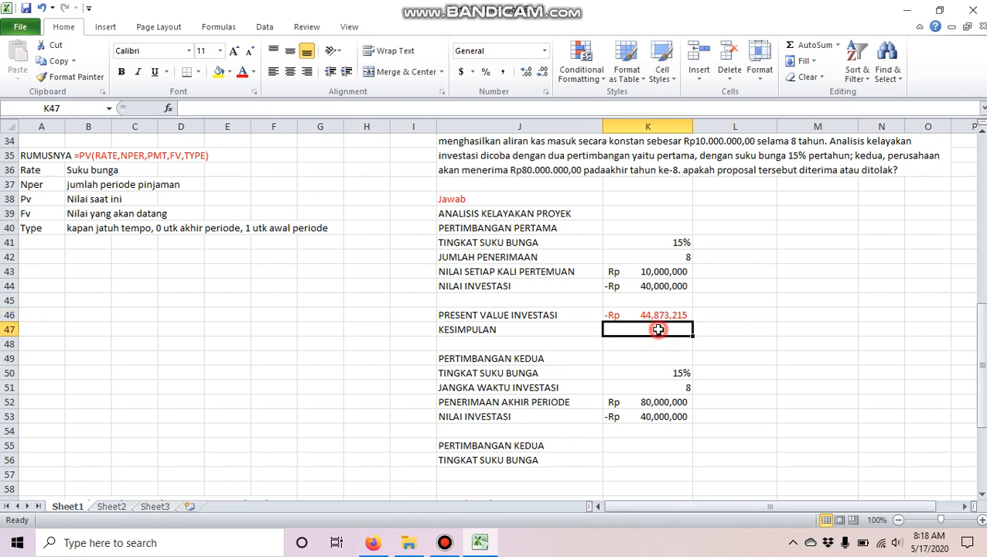
type("lAYA")
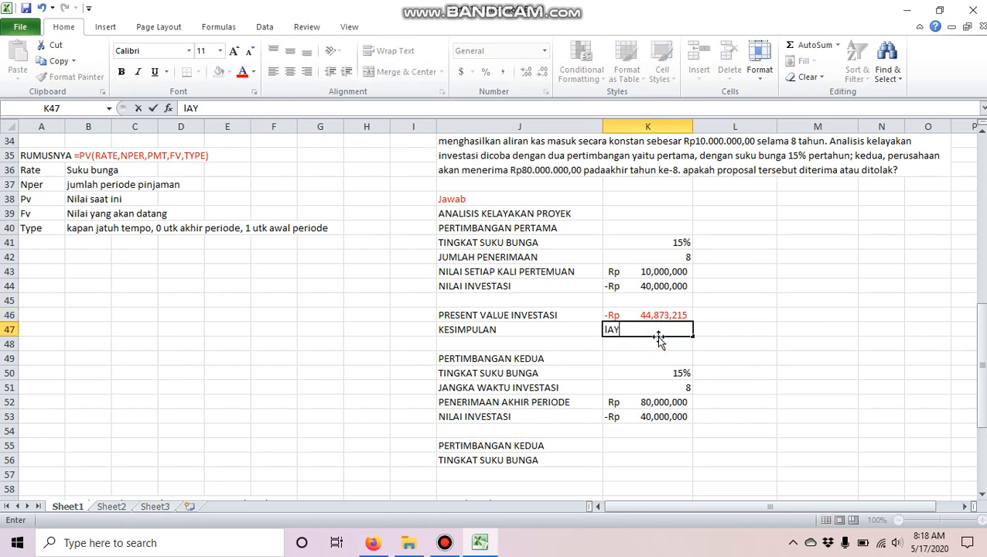
key("BackSpace")
key("BackSpace")
type("ayak")
key("Return")
Replace the label in cell J56 with kesimpulan
scroll(640, 325, "down", 1)
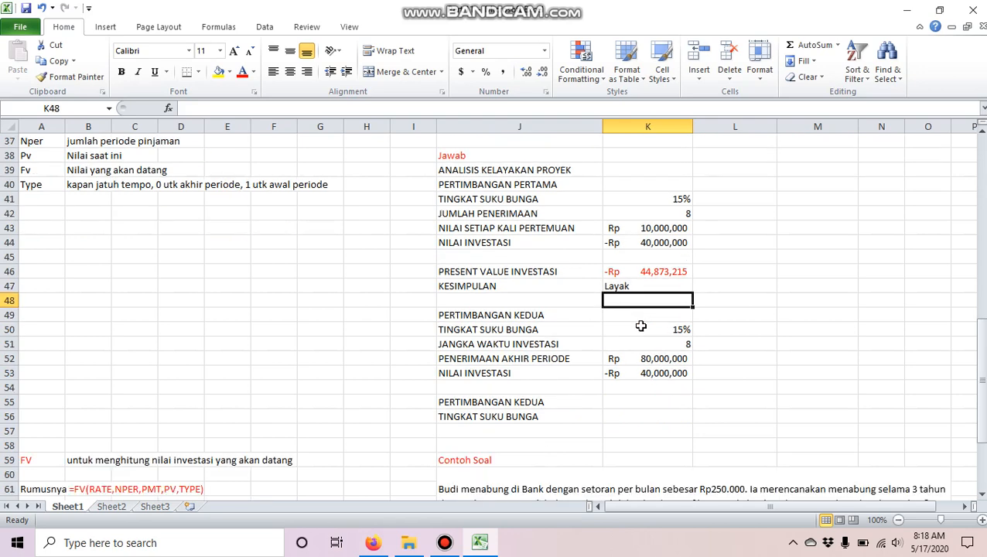
scroll(640, 326, "up", 1)
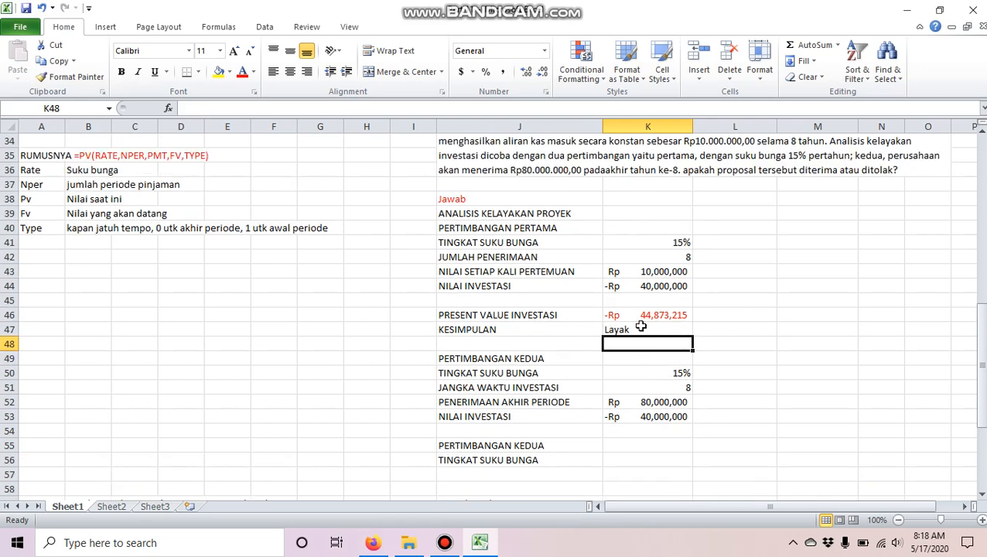
left_click(555, 460)
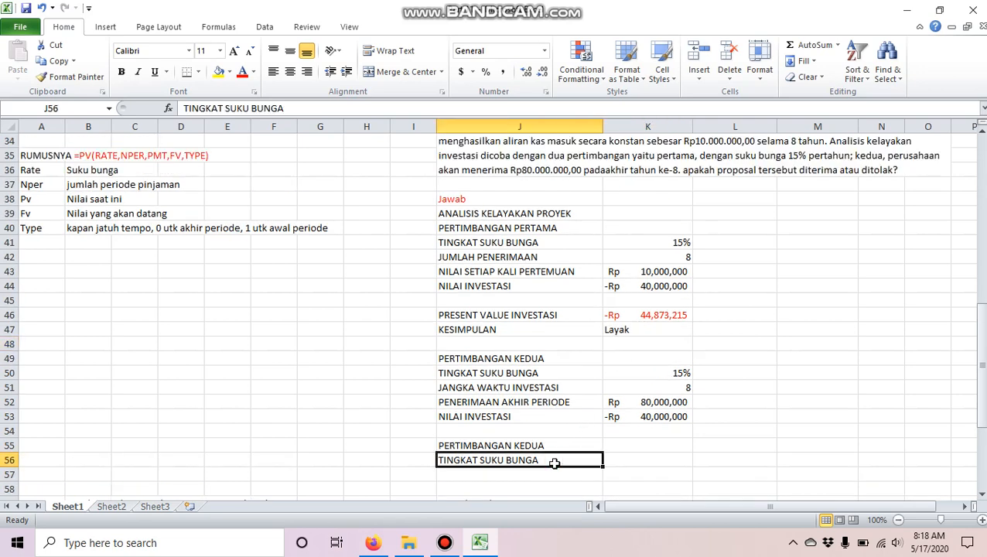
type("kesimp")
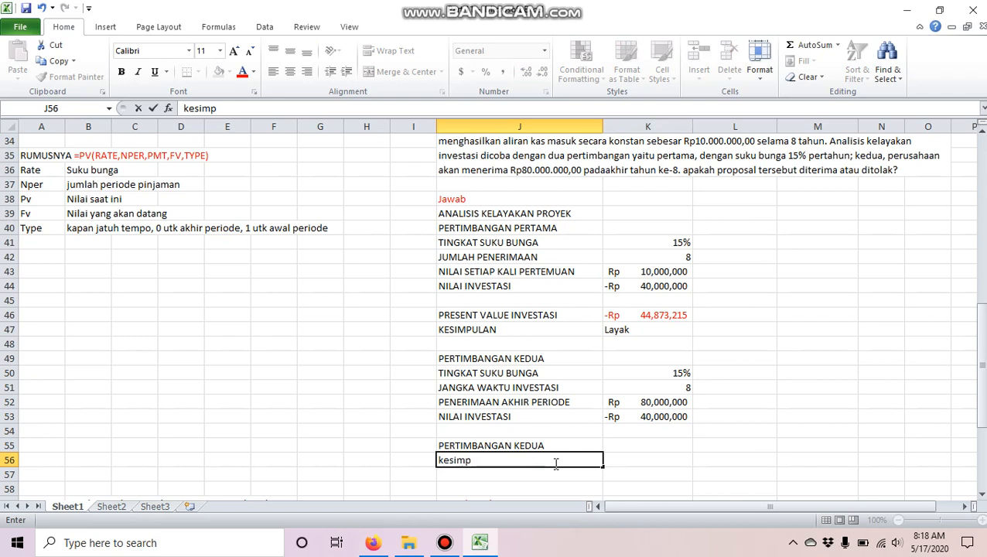
type("ulan")
key("Return")
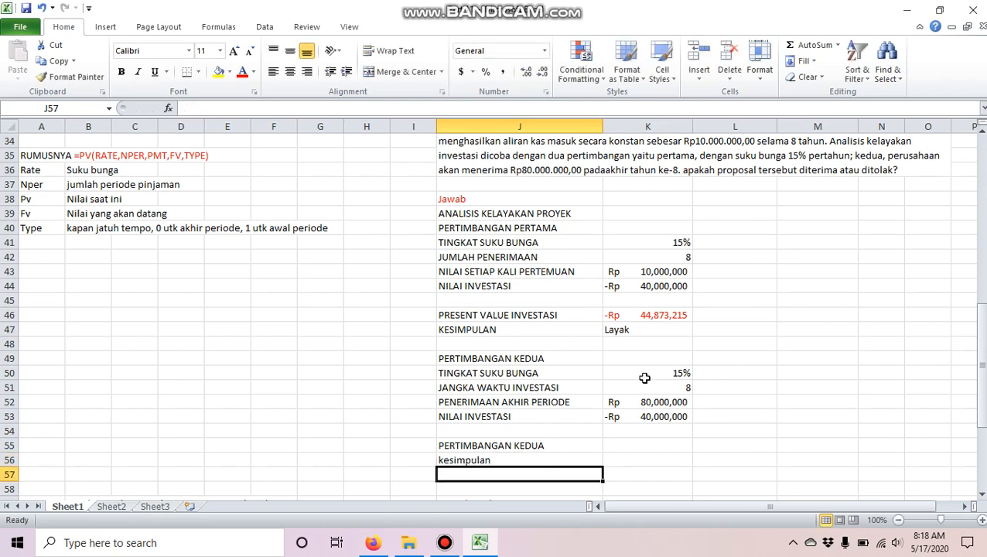
Calculate the second consideration's present value in cell K55 with the formula =PV(K50,K51,0,K52,0)
scroll(645, 377, "down", 1)
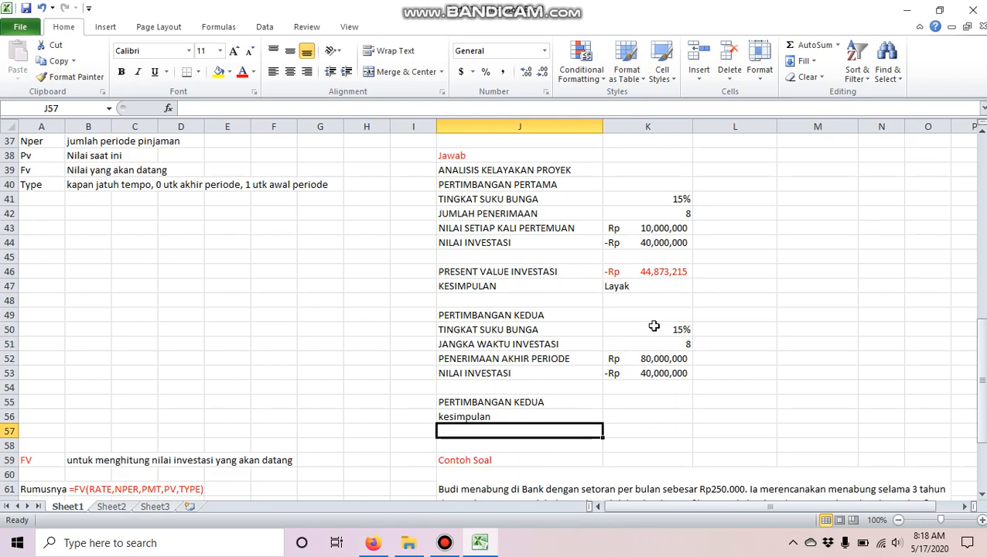
left_click(621, 403)
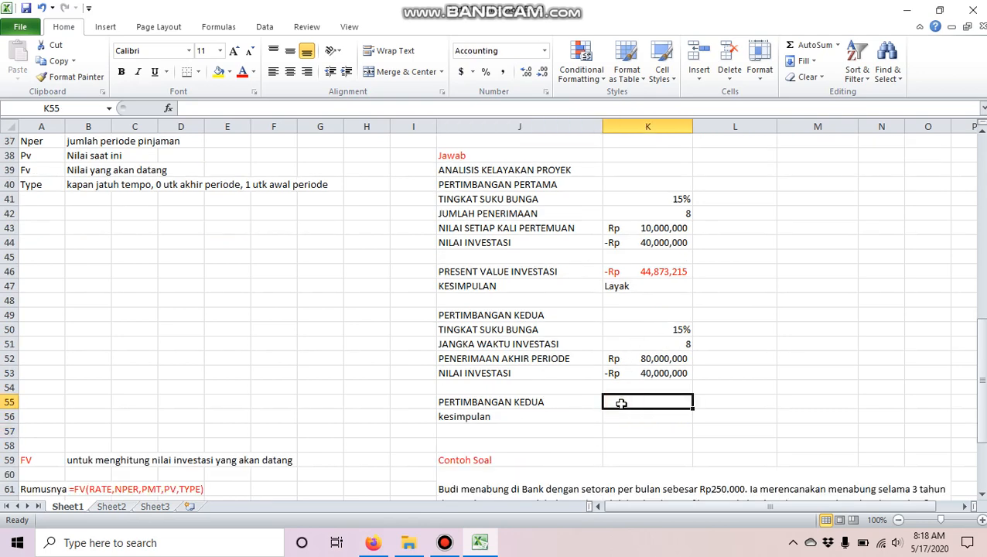
type("=pv")
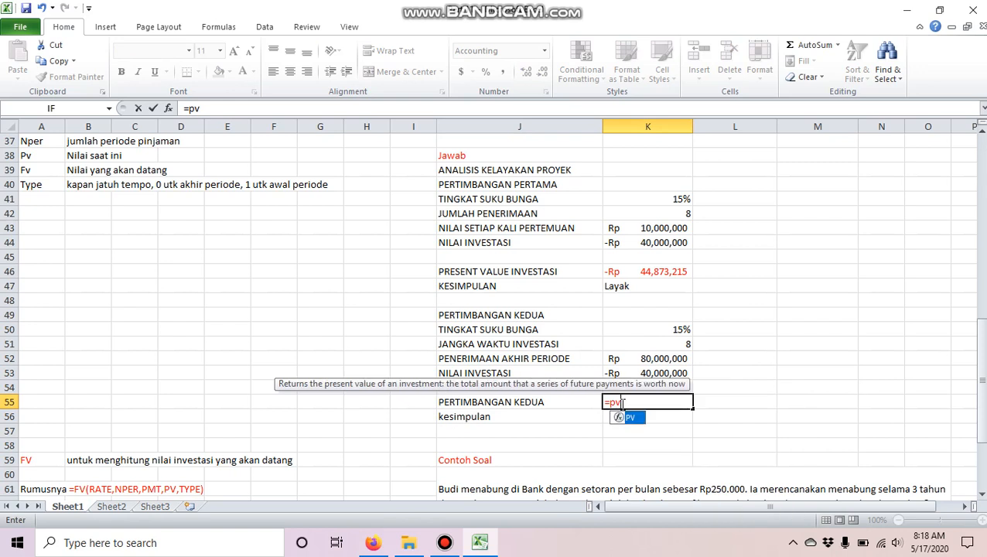
type("(")
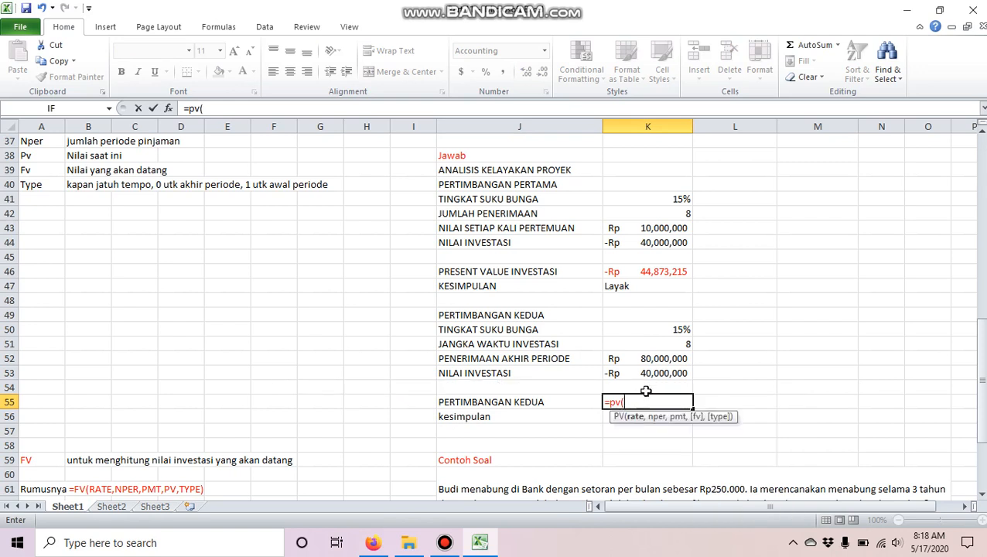
left_click(673, 330)
type(",")
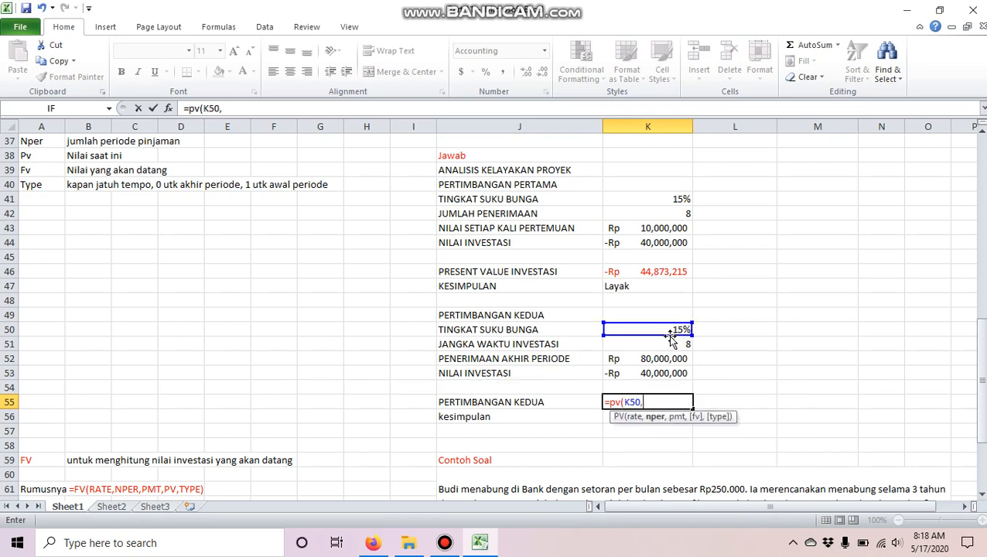
left_click(663, 344)
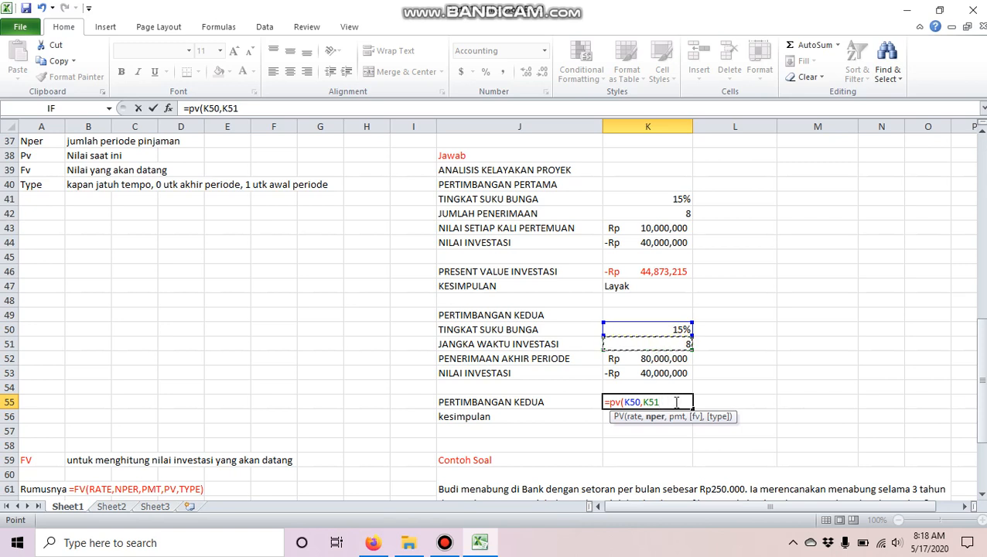
type(",")
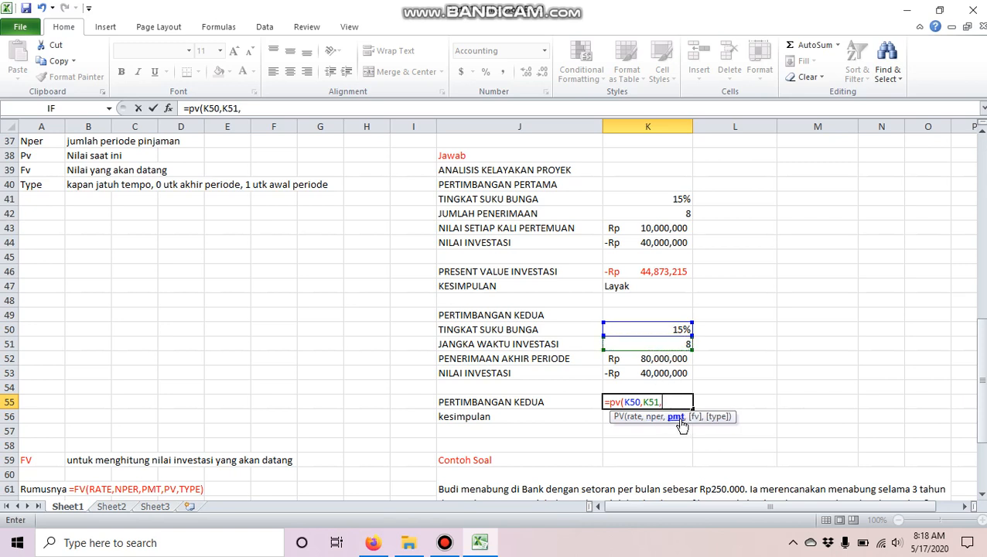
type("0,")
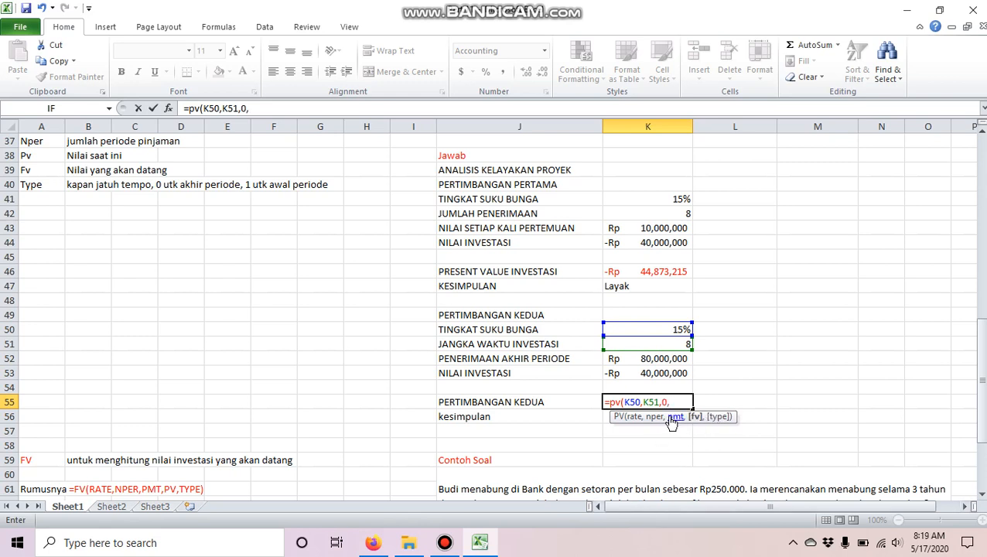
left_click(655, 359)
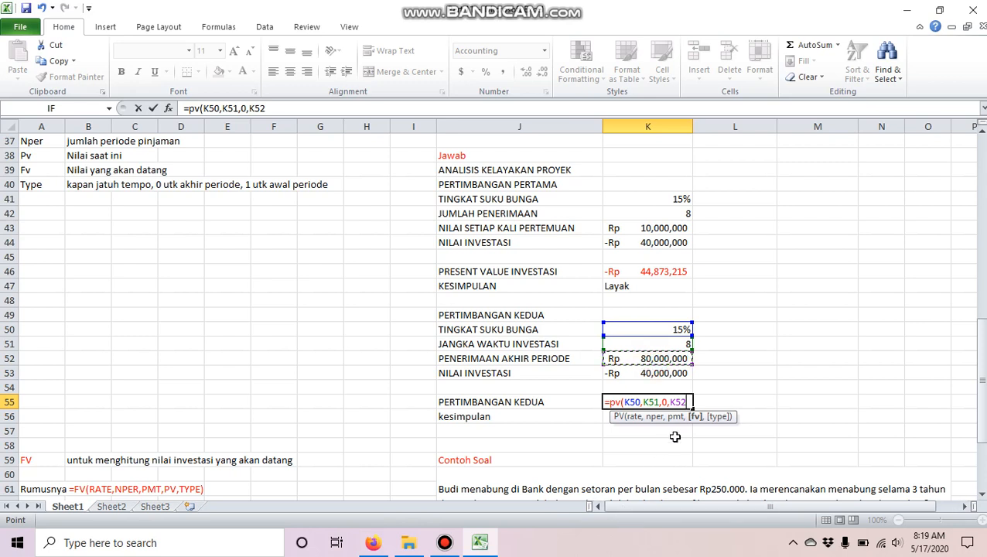
type(",")
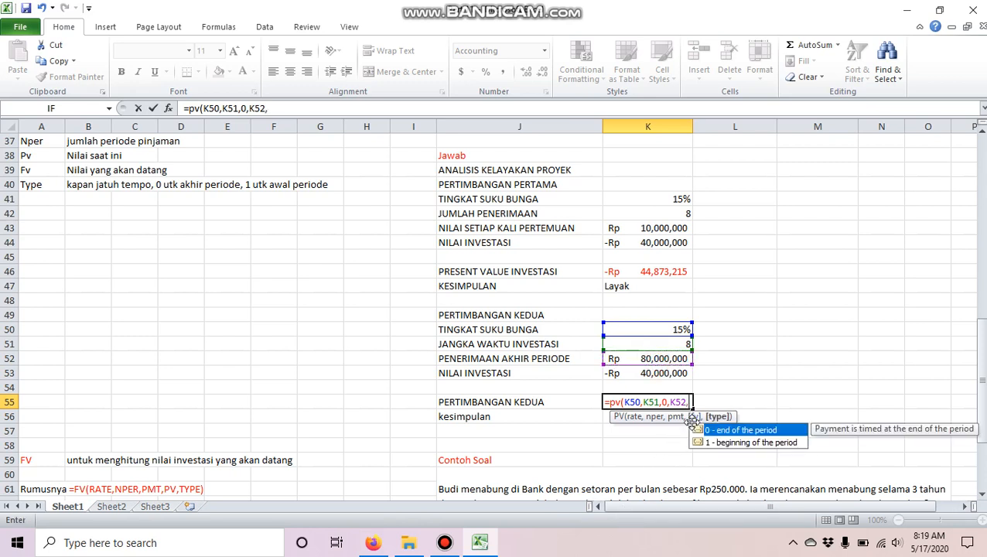
type("0")
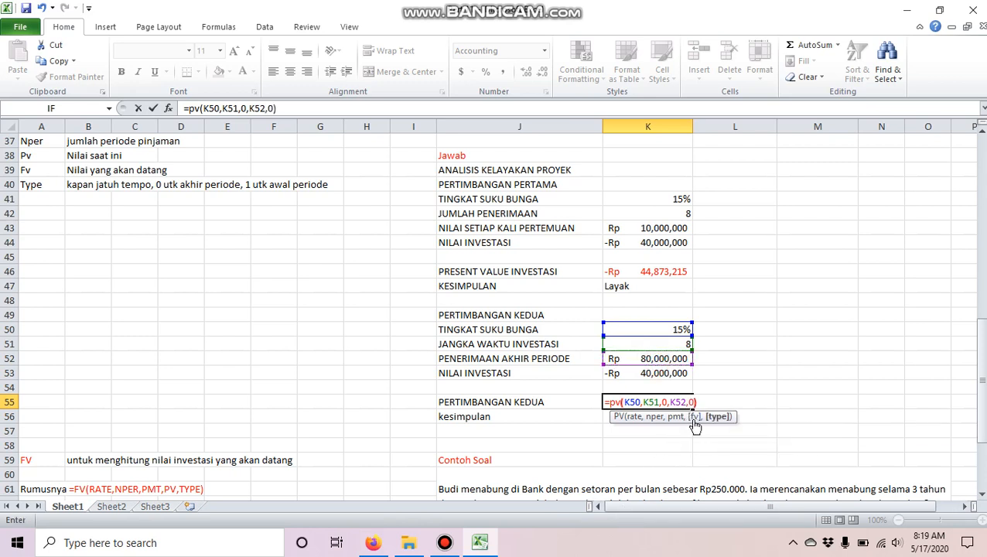
type(")")
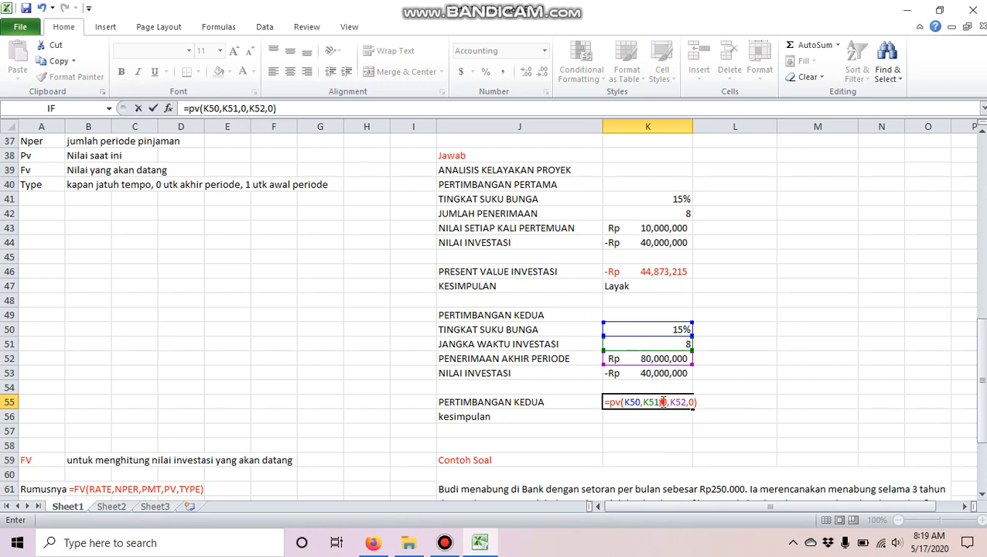
left_click(664, 402)
left_click_drag(671, 401, 686, 401)
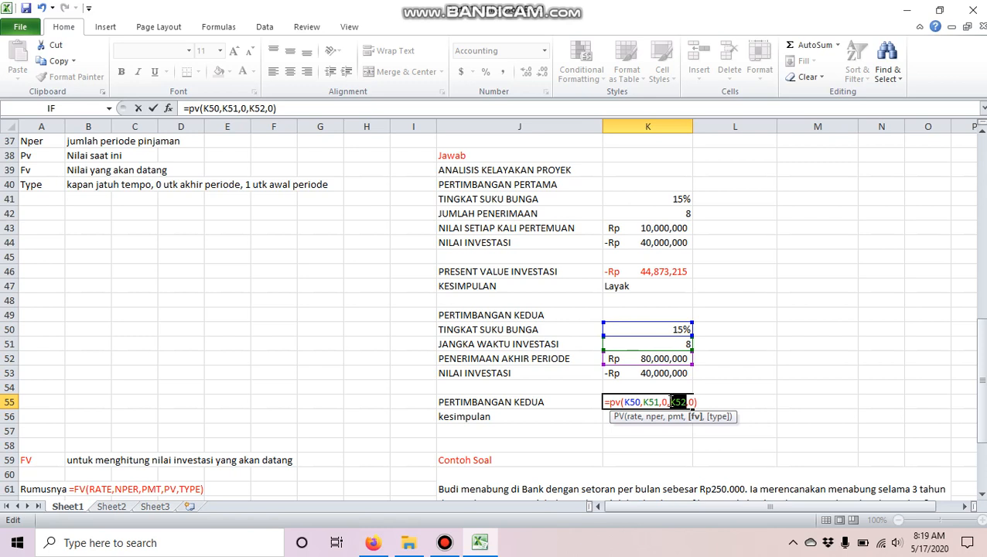
key("Return")
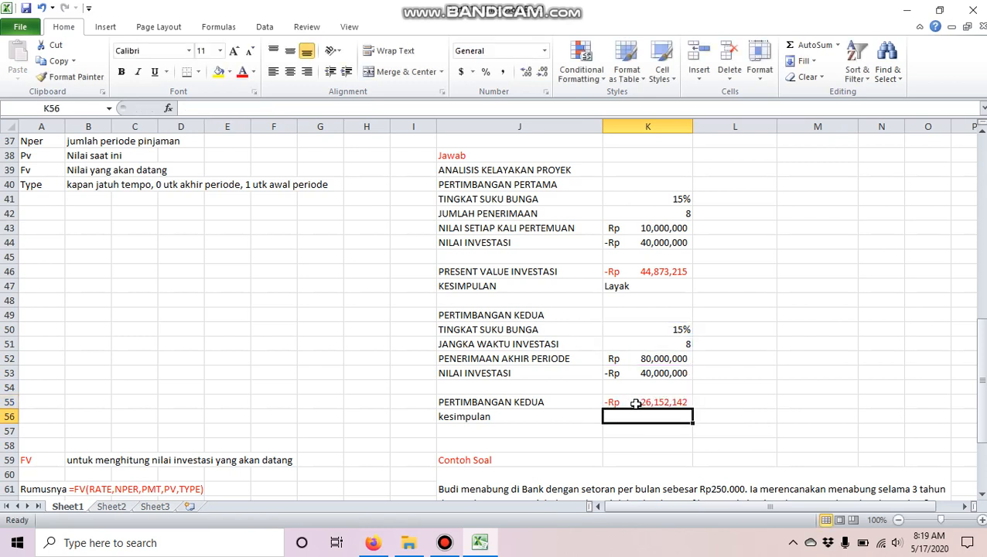
Compare the present value in K55 with the investment value in K53 and enter the conclusion Tidak layak in cell K56
left_click(635, 403)
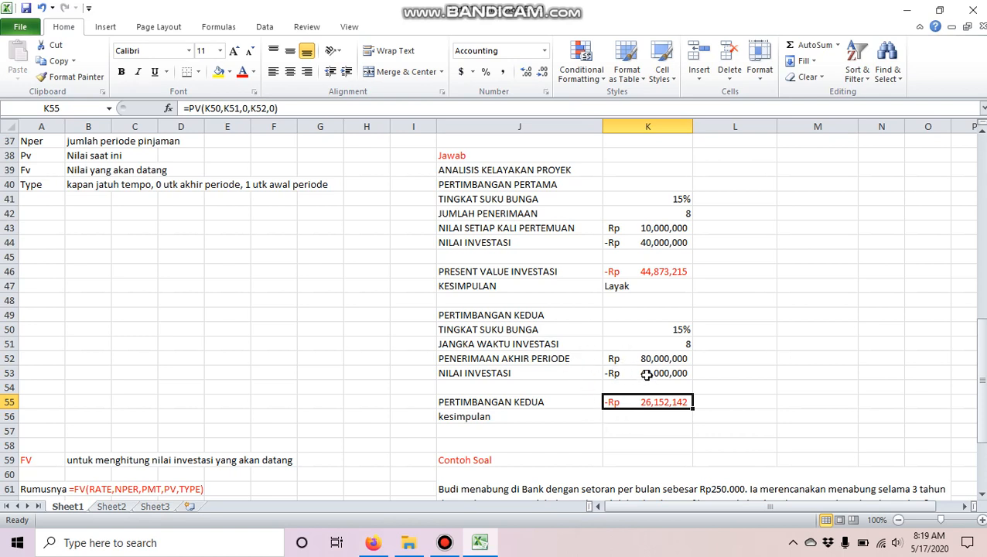
left_click(648, 372)
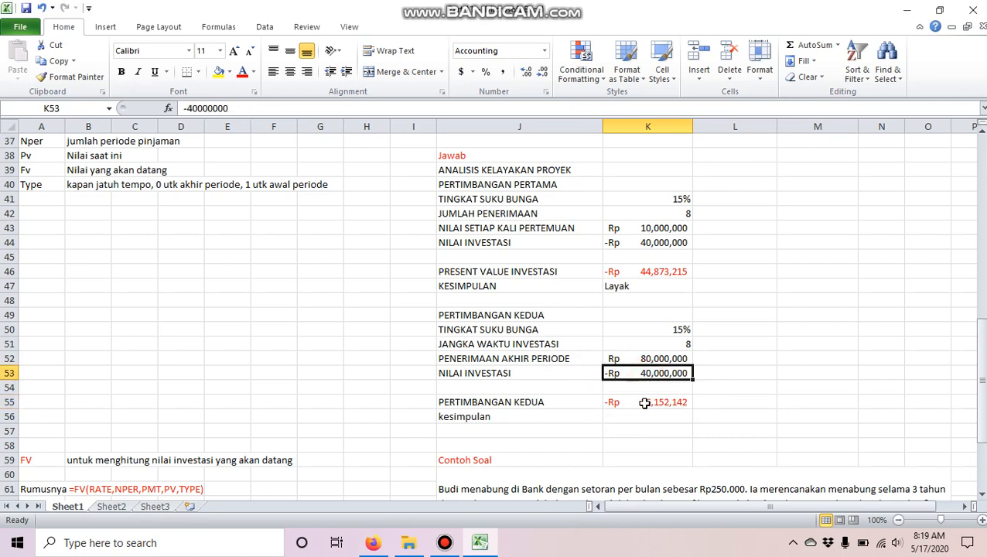
left_click(642, 414)
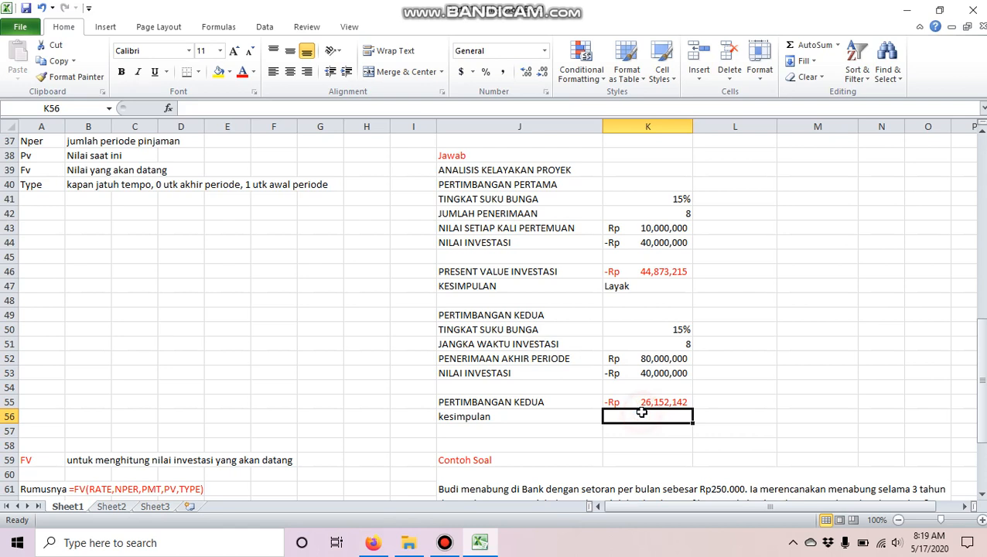
type("Tidak")
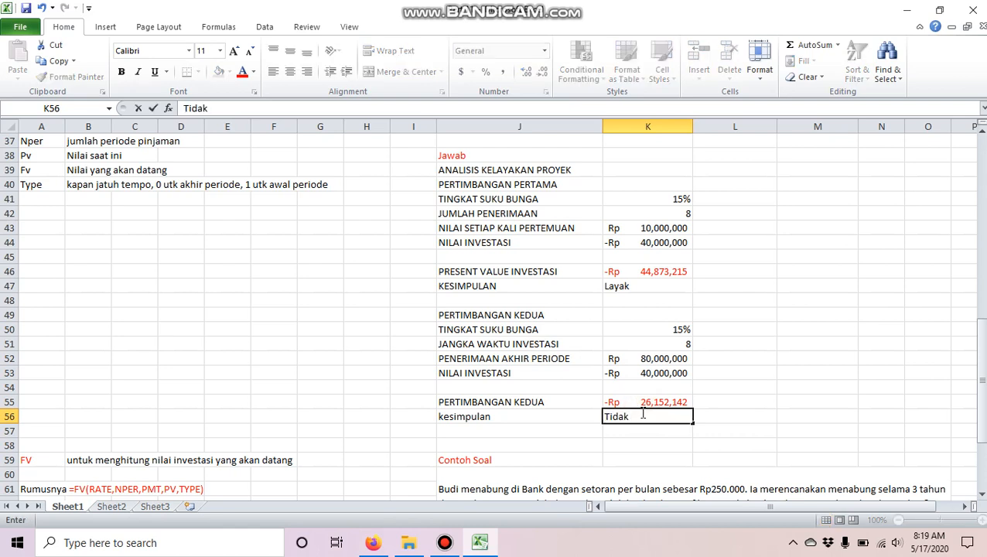
type(" LA")
type("aya")
type("k")
key("Return")
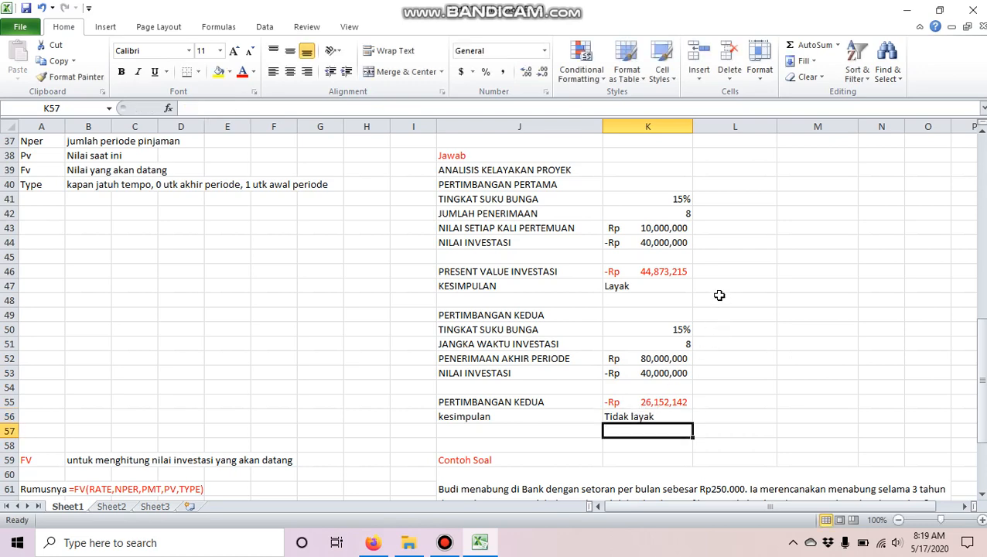
Review the FV function's arguments in cell A61, the sample savings problem, and its deposit, interest rate and term labels
scroll(719, 295, "up", 1)
scroll(719, 295, "down", 8)
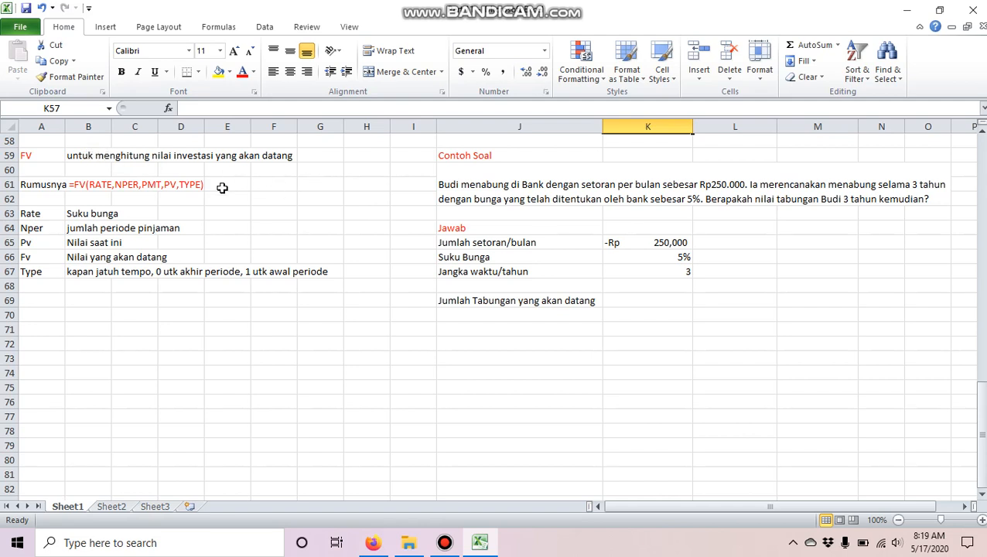
left_click(37, 187)
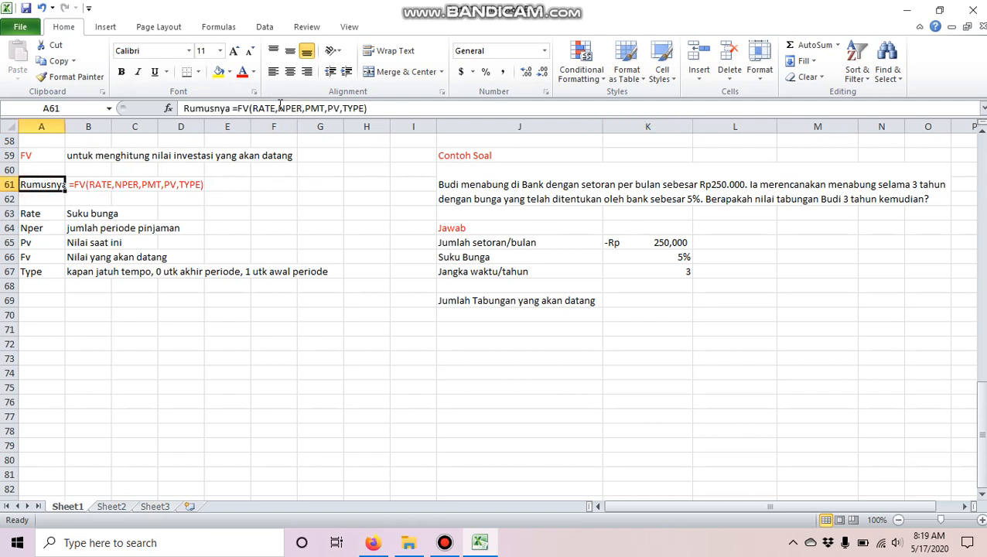
left_click_drag(252, 109, 368, 109)
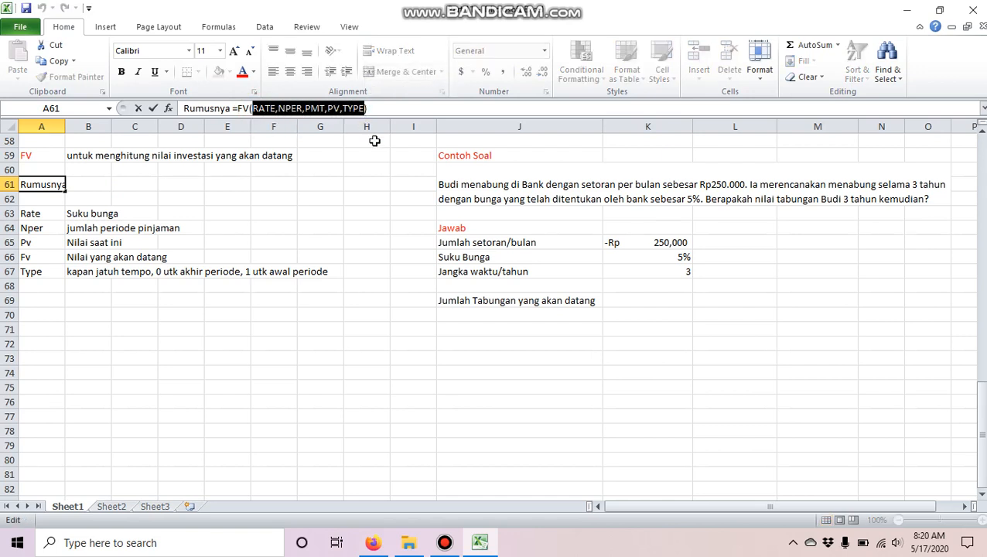
key("Return")
left_click(524, 198)
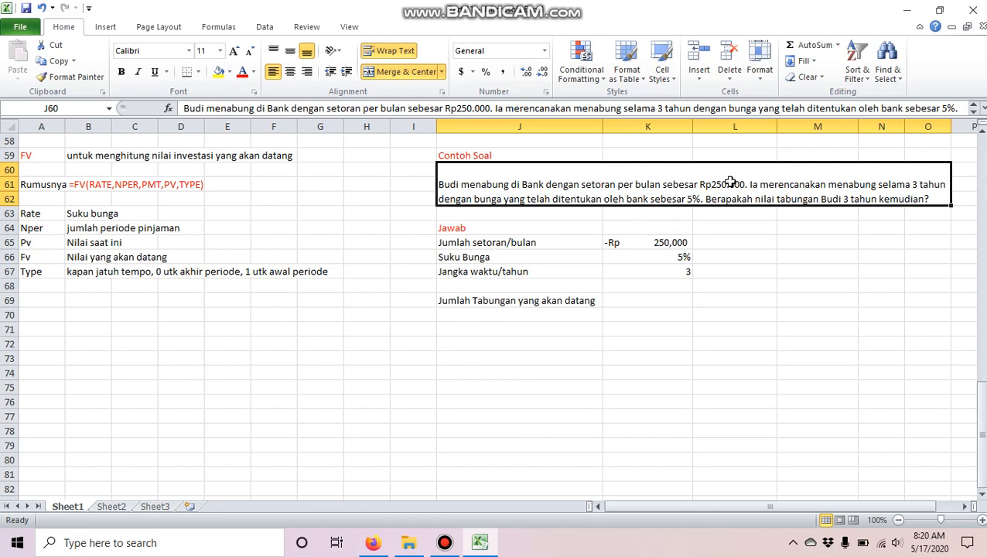
left_click(629, 303)
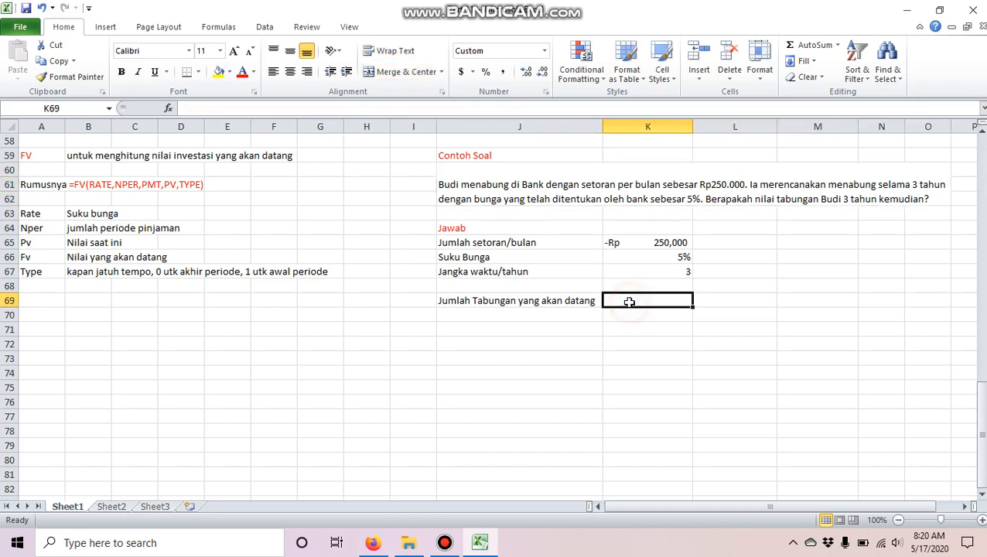
left_click(530, 273)
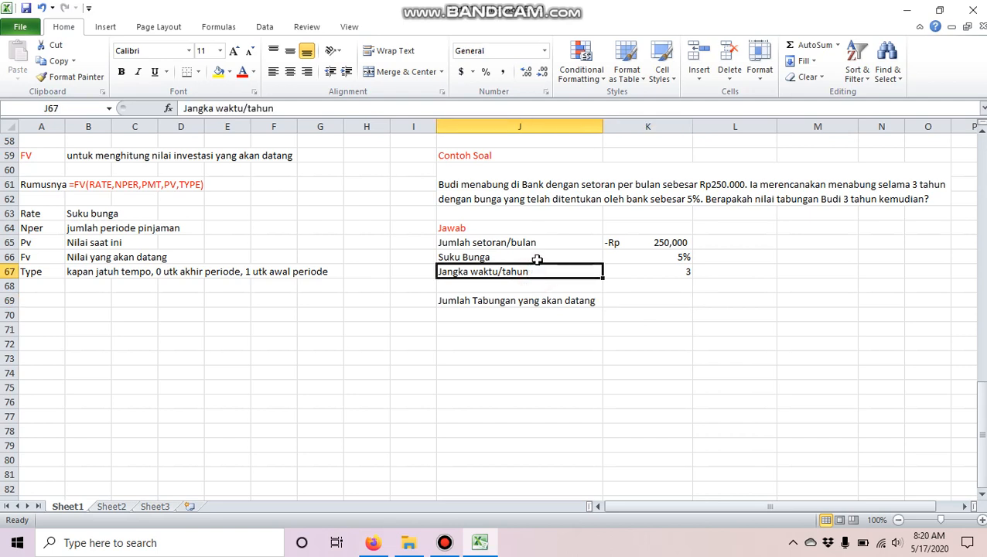
left_click(537, 259)
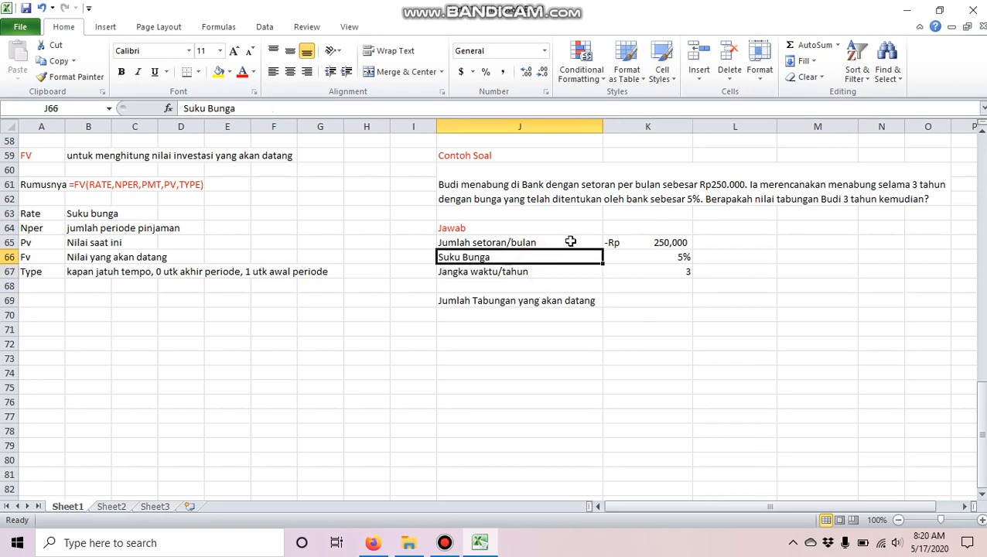
left_click(570, 242)
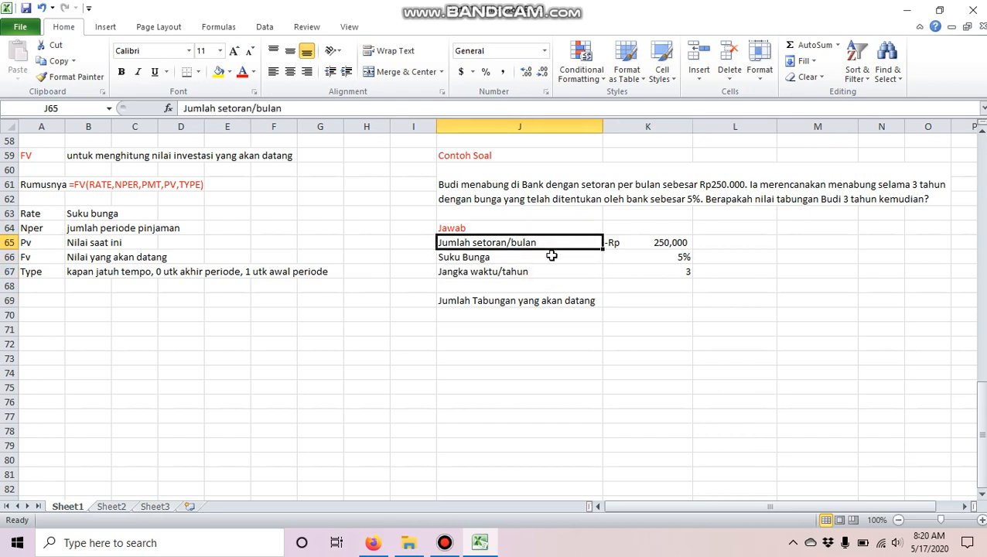
Calculate the future savings amount in cell K69 with the formula =FV(K66/12,K67/12,K65,0,0)
left_click(617, 295)
type("=")
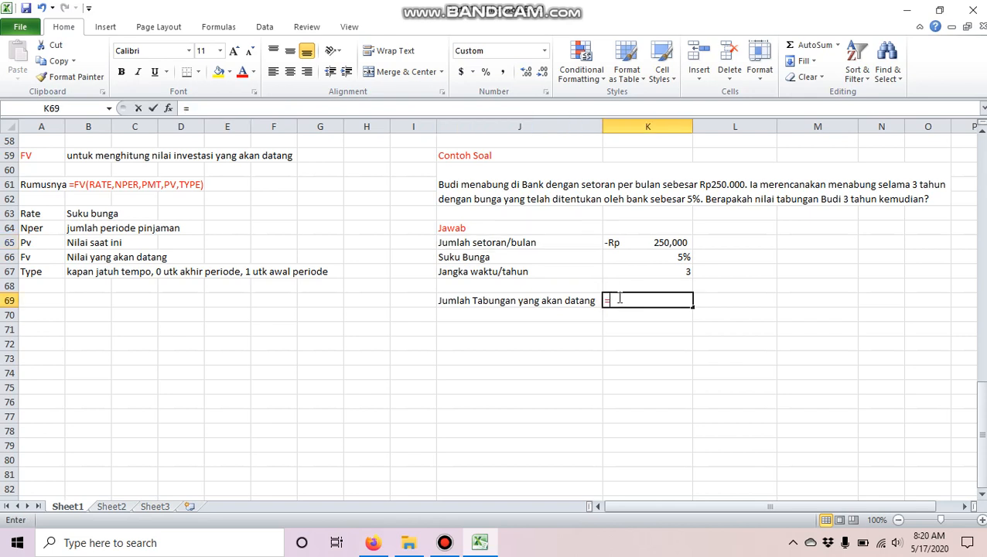
type("fv(")
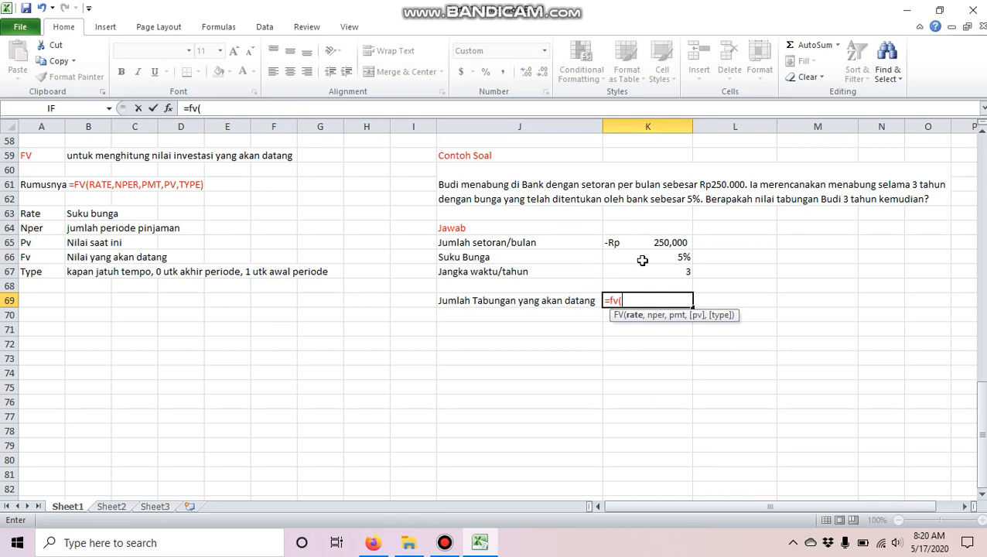
left_click(640, 260)
type("/12")
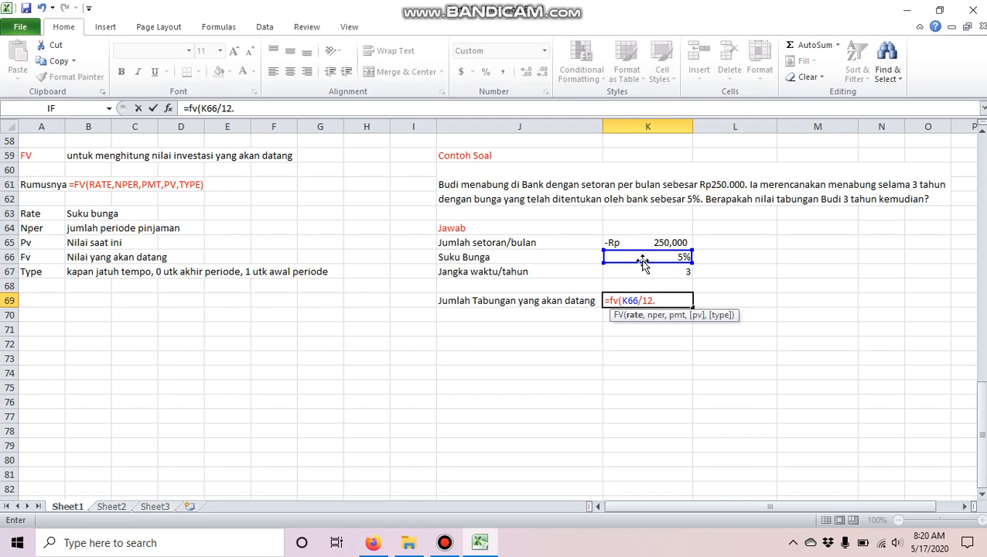
type(".")
key("BackSpace")
type(",")
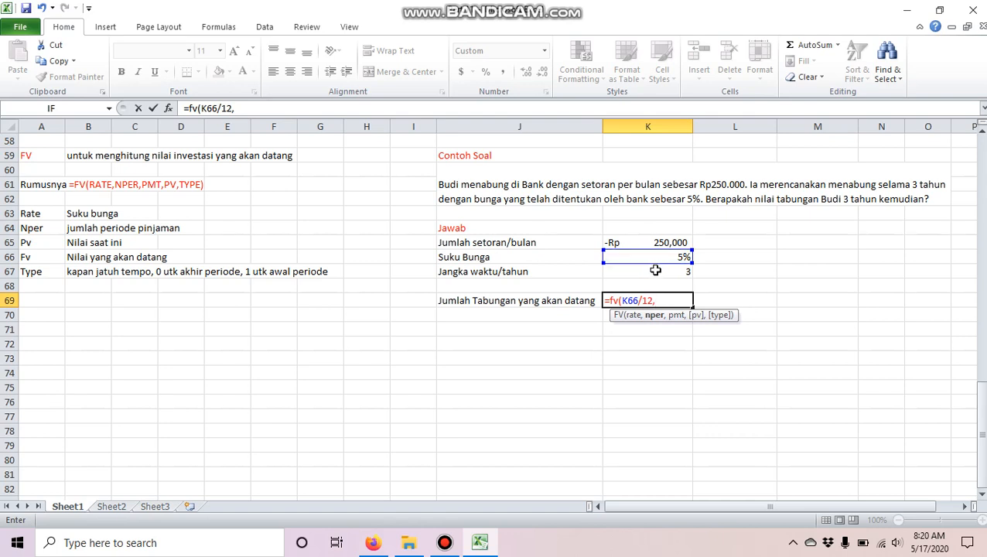
left_click(655, 270)
type("/12")
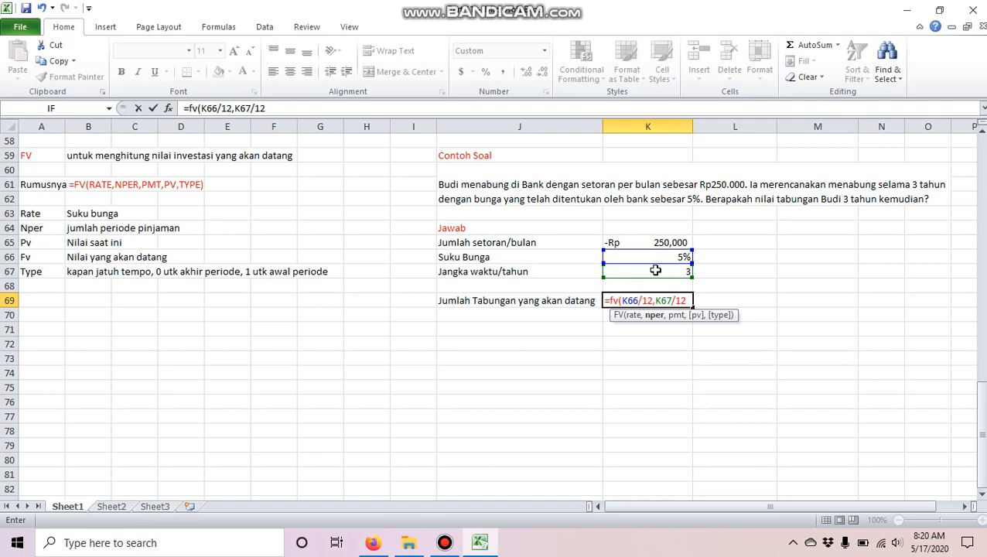
type(",")
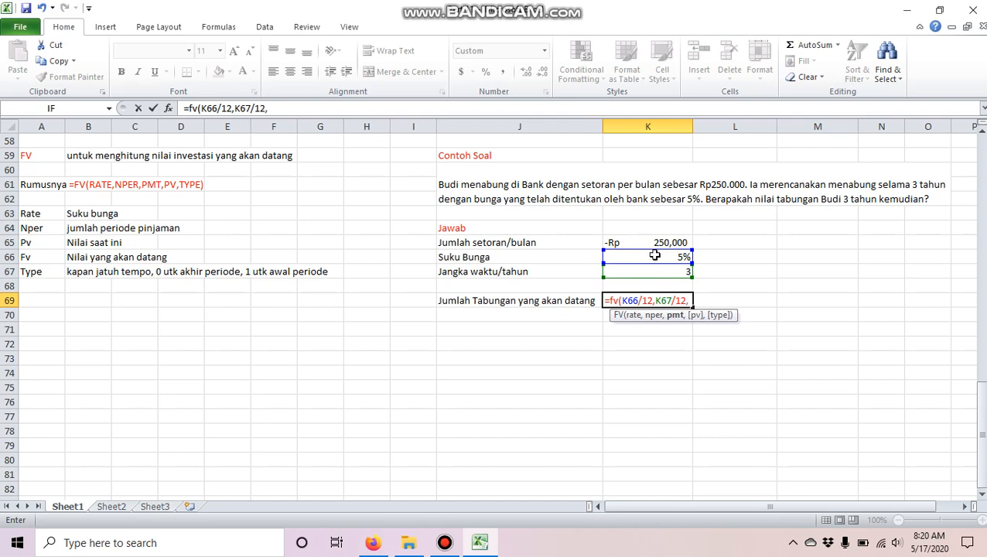
left_click(662, 242)
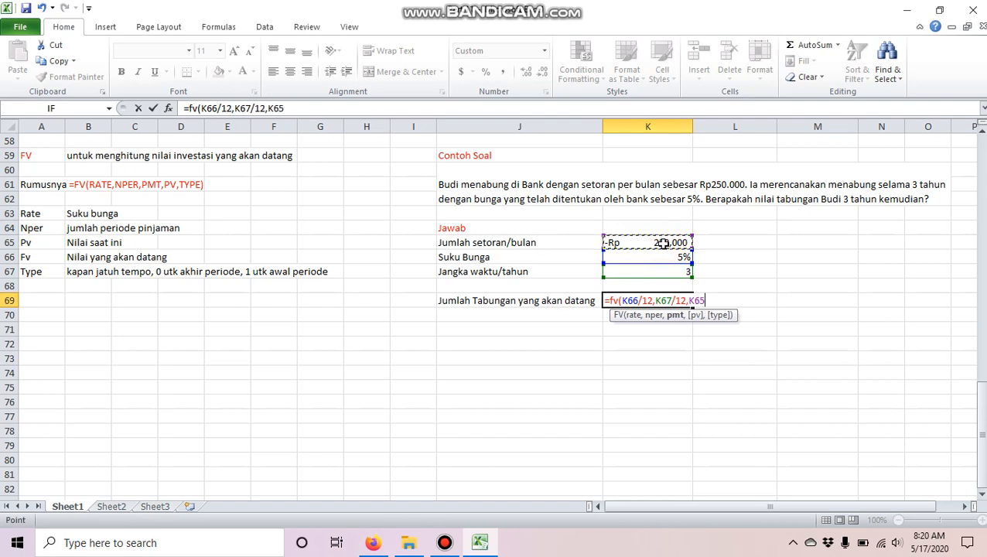
type(",0,0")
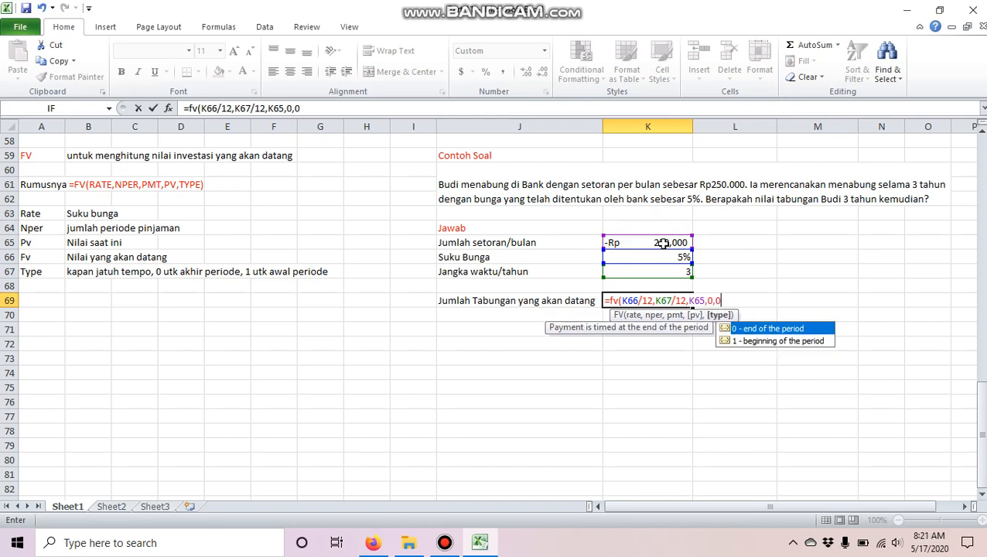
type(")")
key("Return")
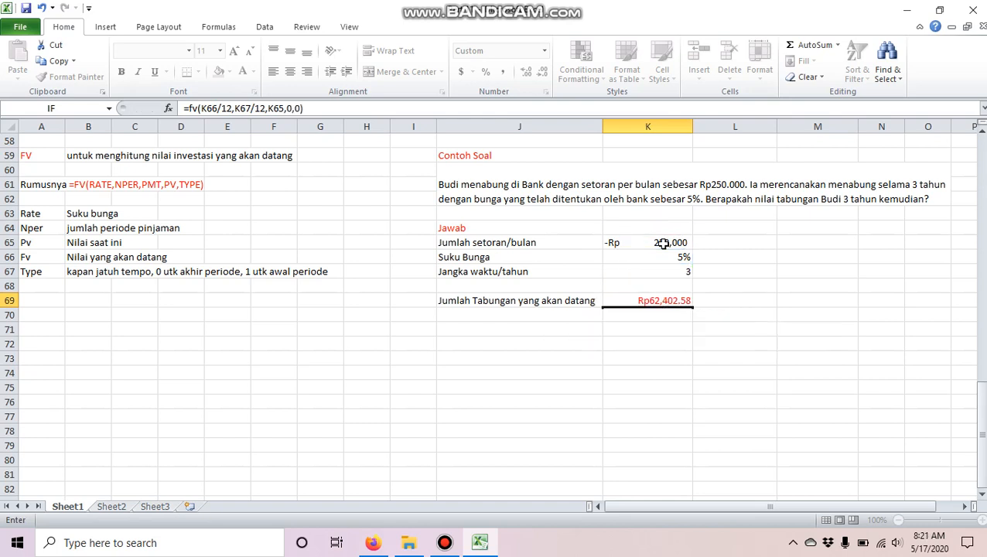
left_click(651, 300)
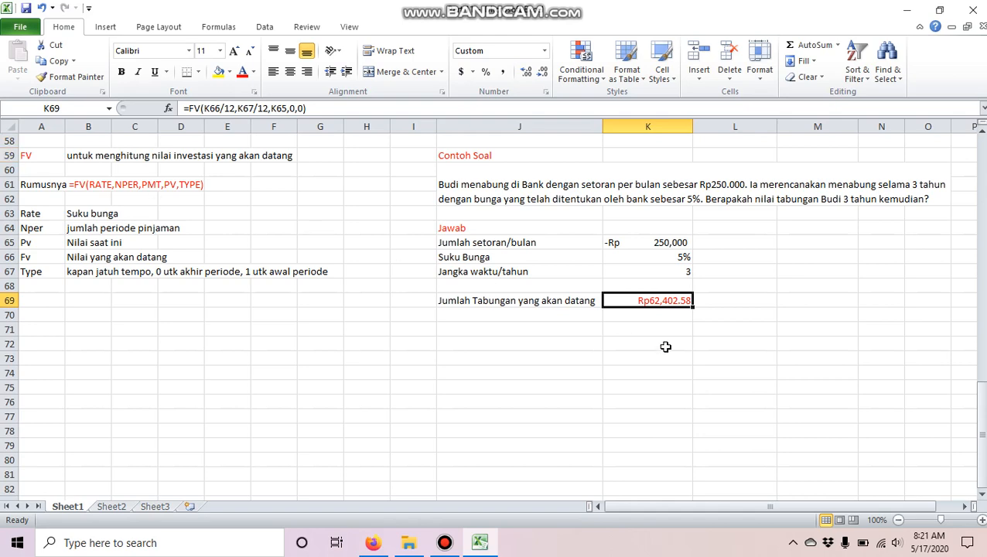
scroll(681, 366, "up", 2)
scroll(681, 366, "down", 1)
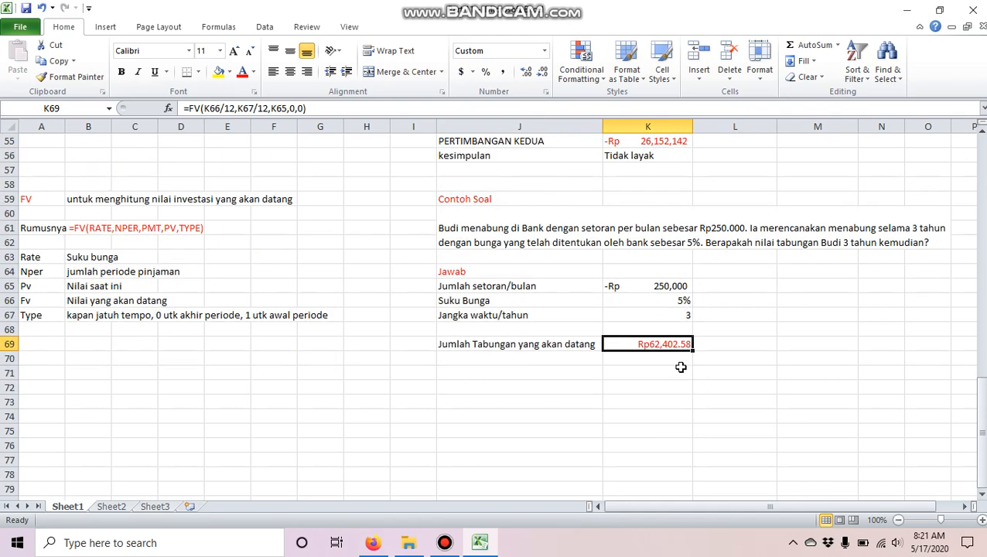
left_click(381, 274)
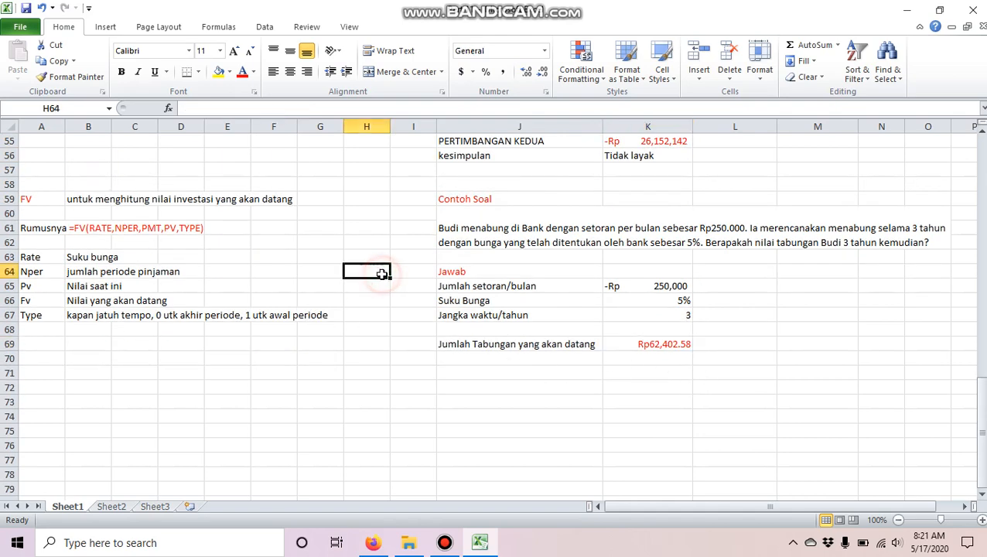